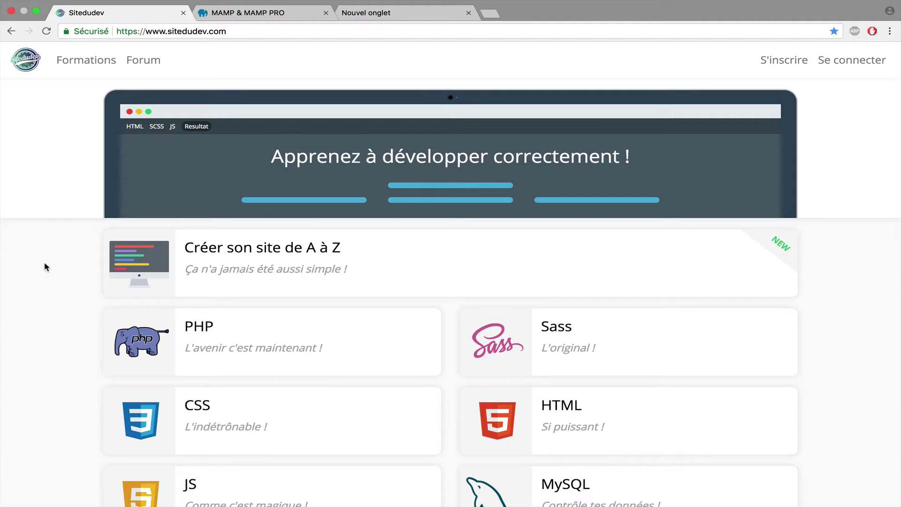
scroll(45, 266, "down", 1)
scroll(45, 267, "up", 1)
scroll(46, 267, "down", 2)
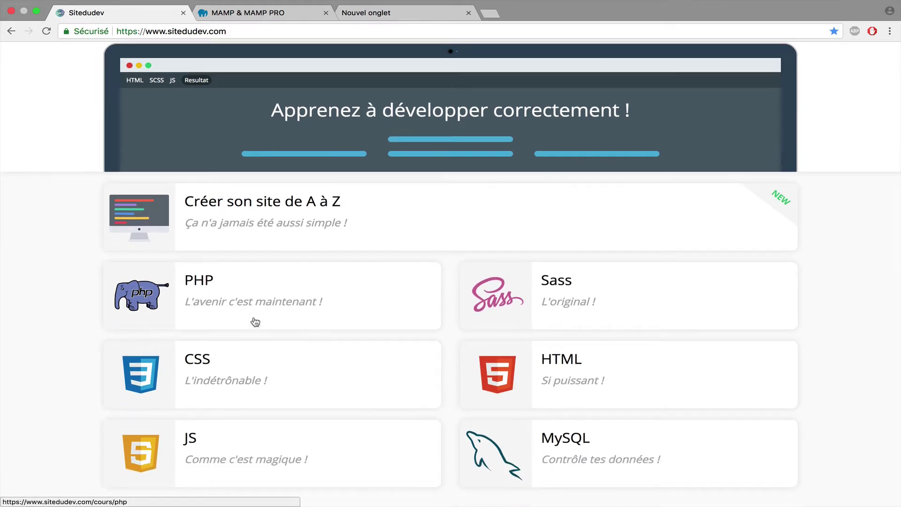
scroll(128, 331, "up", 2)
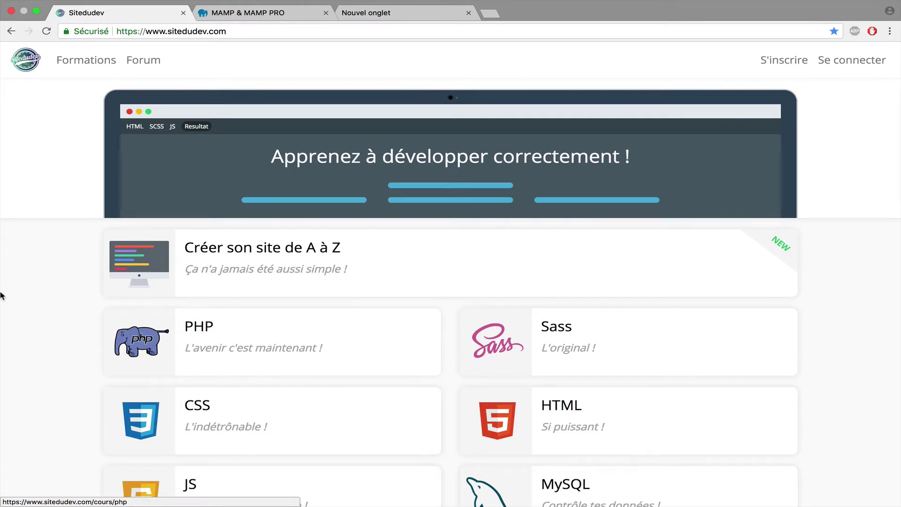
- Open the Downloads page of the MAMP website from the already loaded mamp.info site
left_click(249, 19)
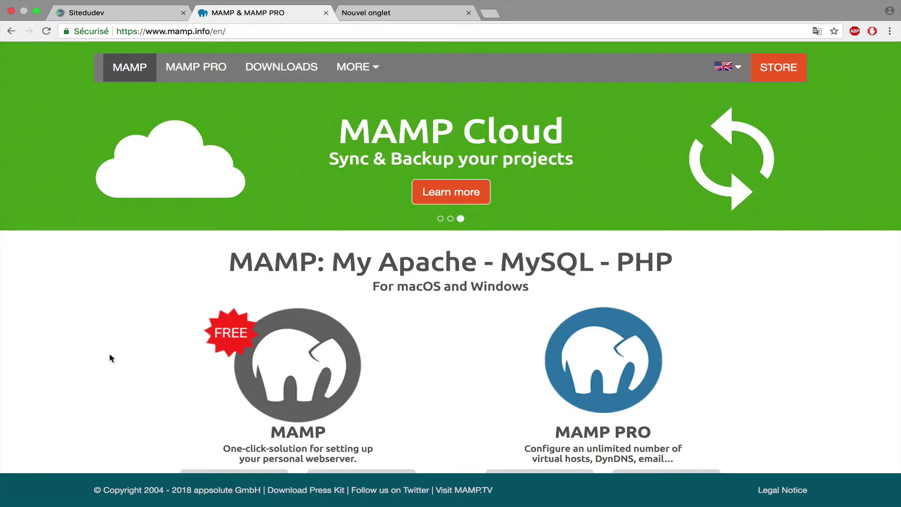
scroll(111, 359, "down", 1)
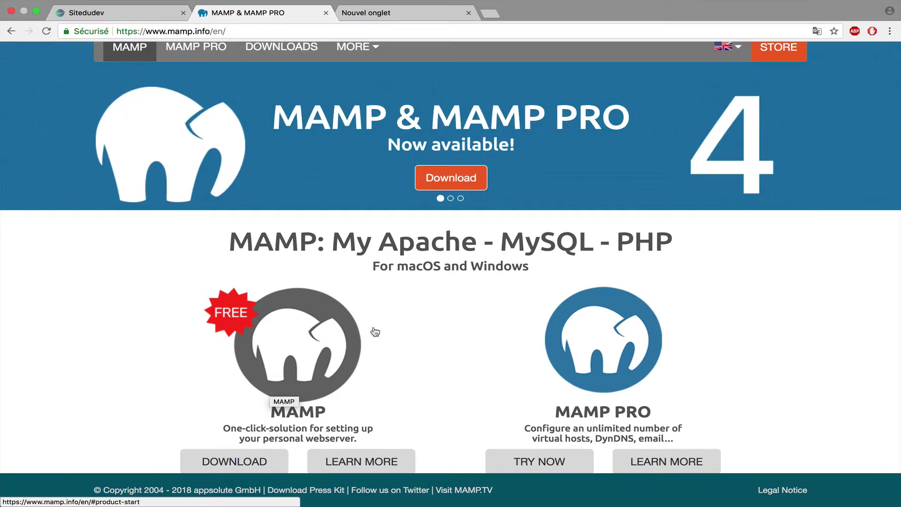
scroll(372, 332, "up", 2)
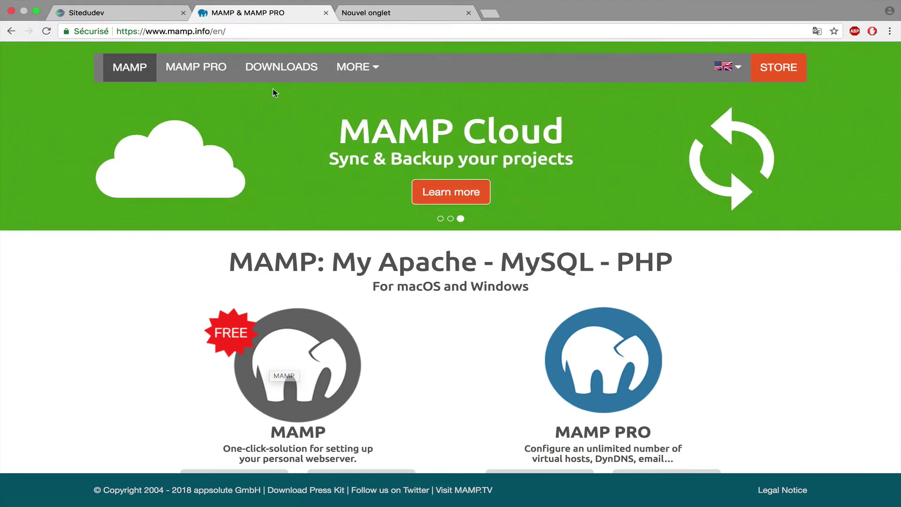
left_click(283, 78)
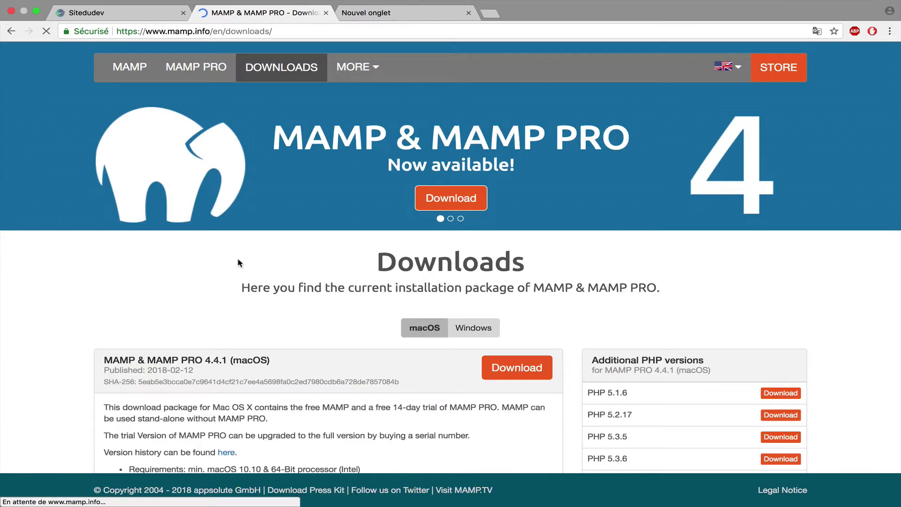
- Look over the MAMP & MAMP PRO download packages for Windows and for macOS
scroll(239, 263, "down", 3)
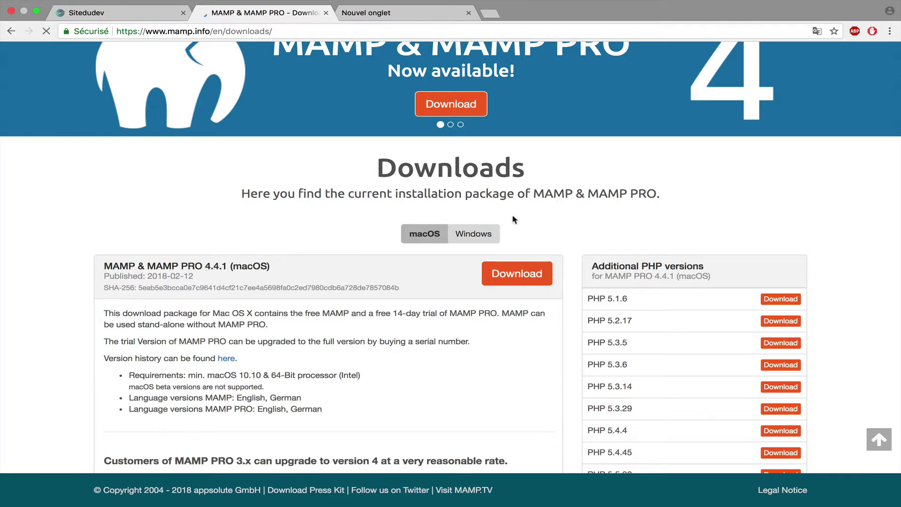
left_click(471, 234)
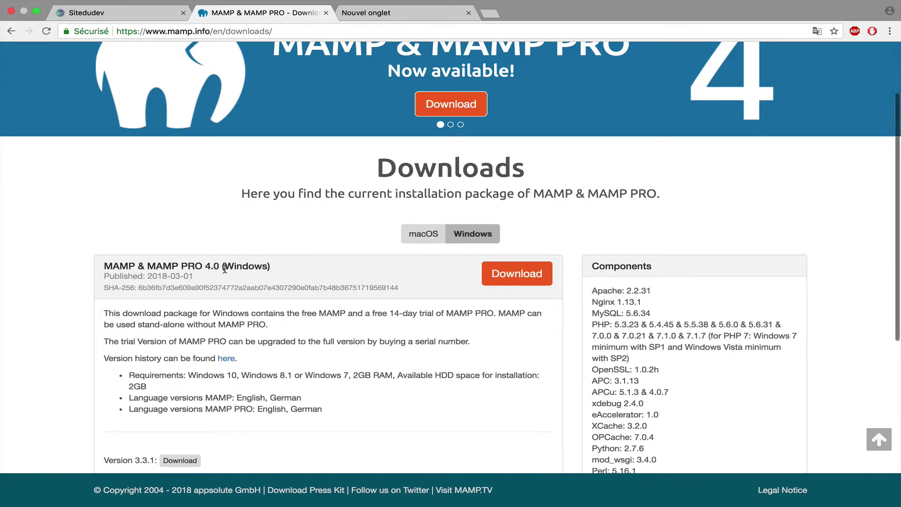
scroll(249, 264, "down", 2)
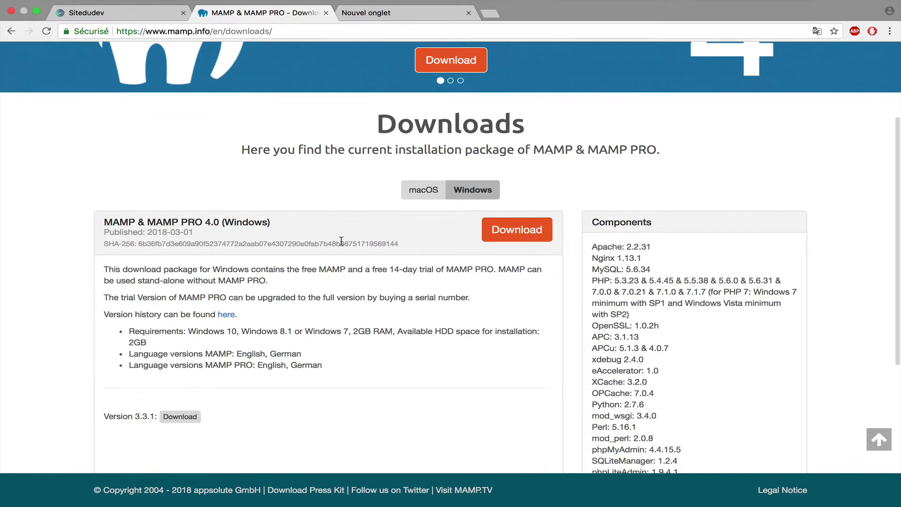
left_click(424, 195)
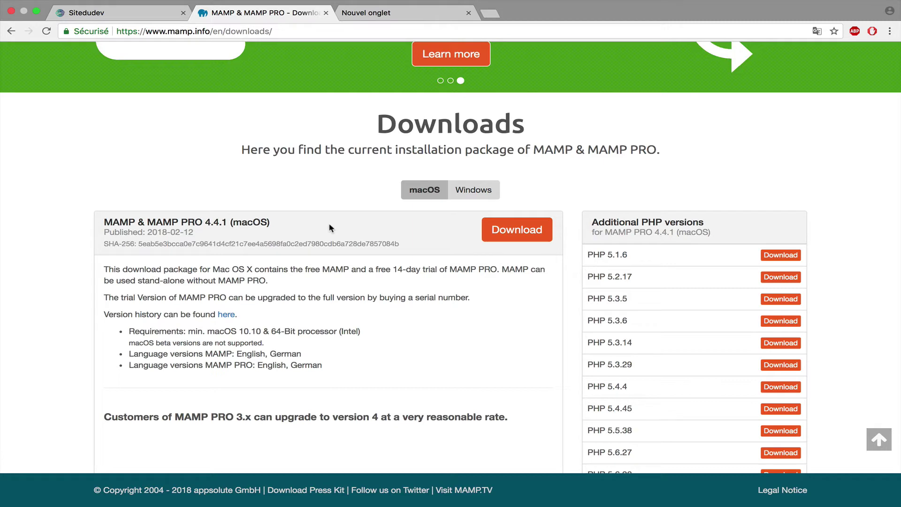
scroll(330, 227, "up", 5)
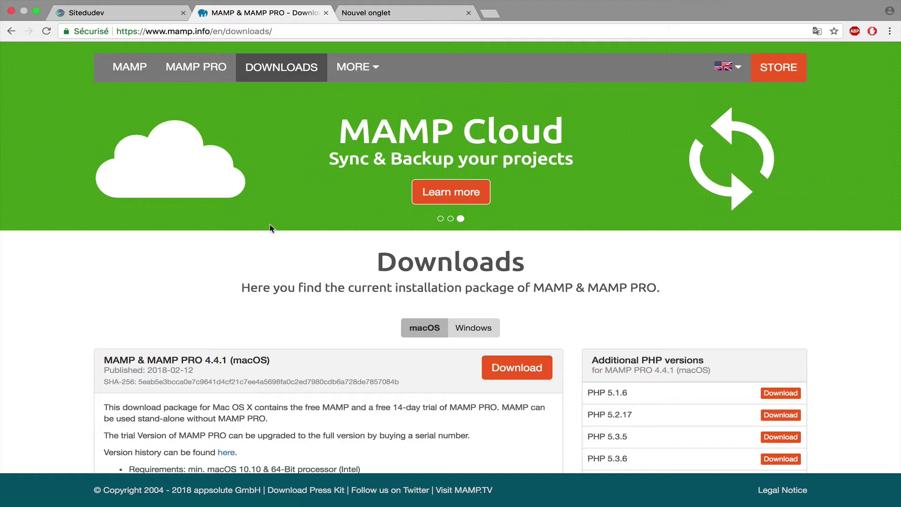
- Switch to the desktop, search Spotlight for "mamp" and launch MAMP.app from the MAMP folder
key("ctrl+Left")
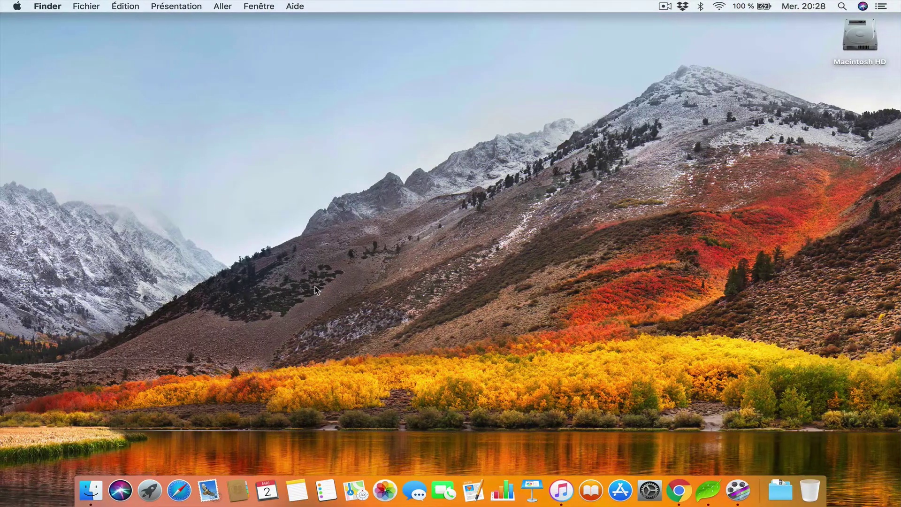
key("super+space")
type("mamp")
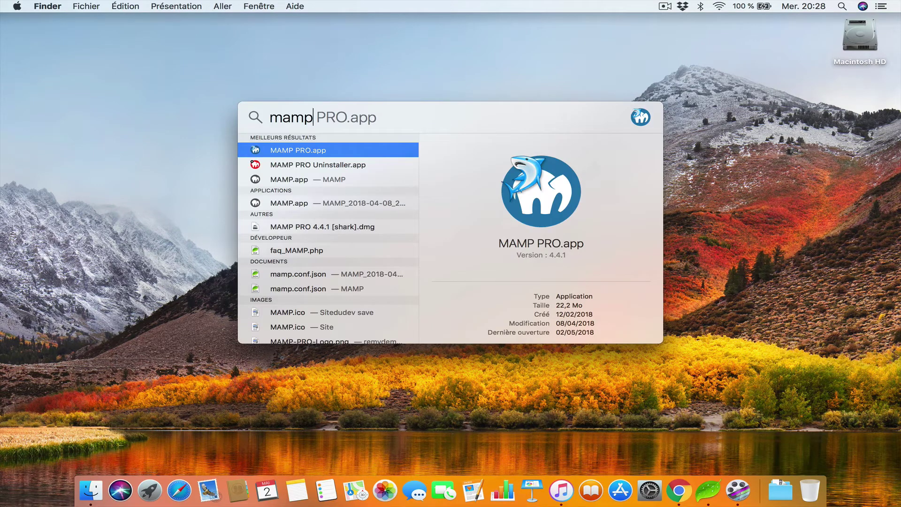
key("Down")
key("Down")
key("Return")
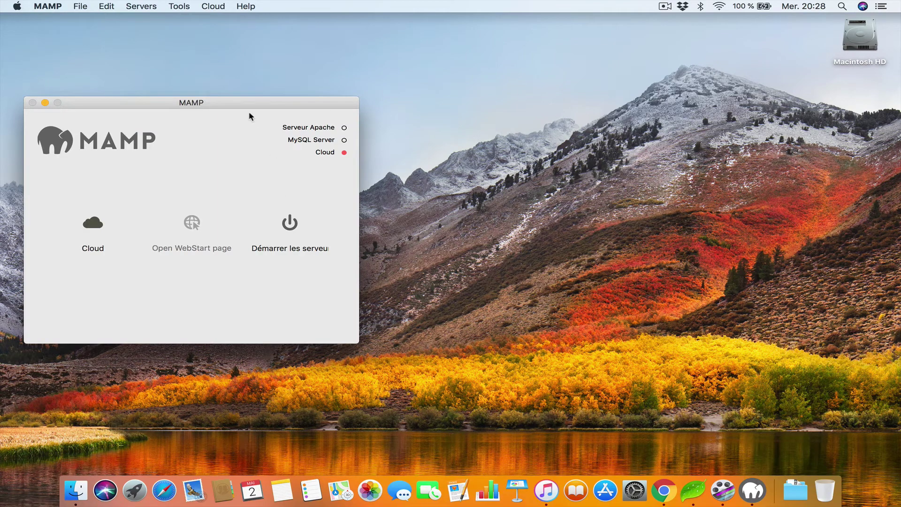
- Disable "Show this window when starting" in the black startup window and move it clear of the MAMP window
left_click_drag(243, 104, 454, 98)
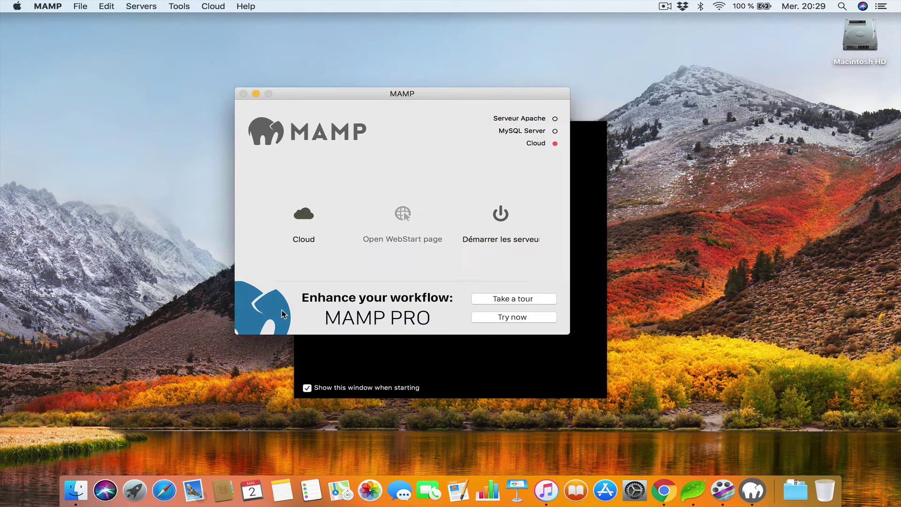
left_click(323, 392)
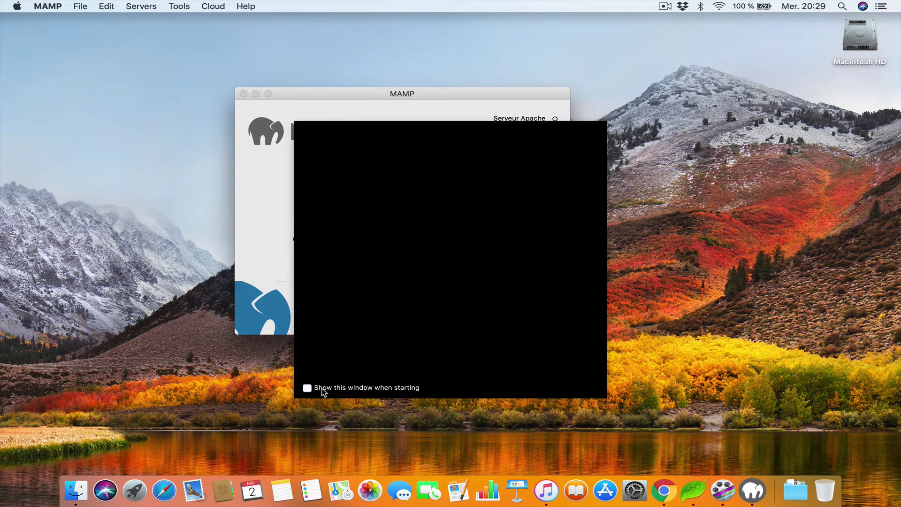
left_click(269, 295)
left_click(471, 376)
left_click_drag(394, 197, 693, 137)
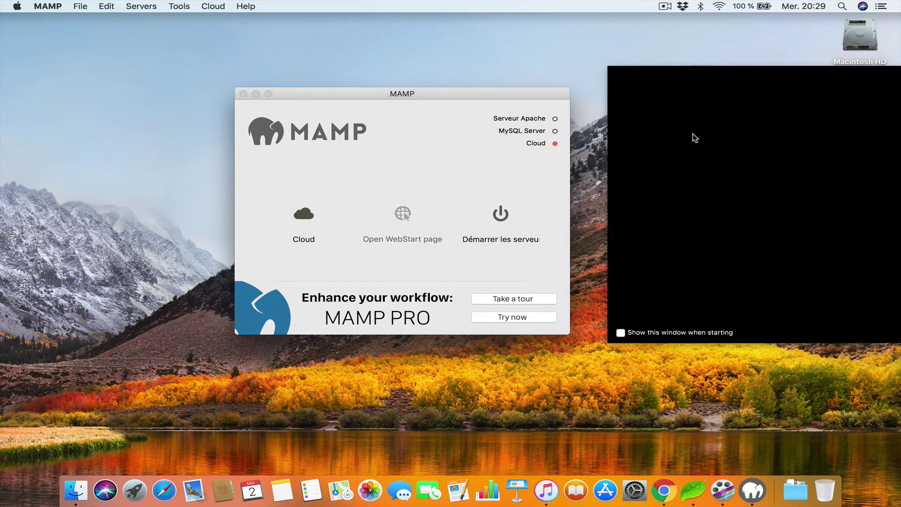
left_click_drag(494, 94, 505, 86)
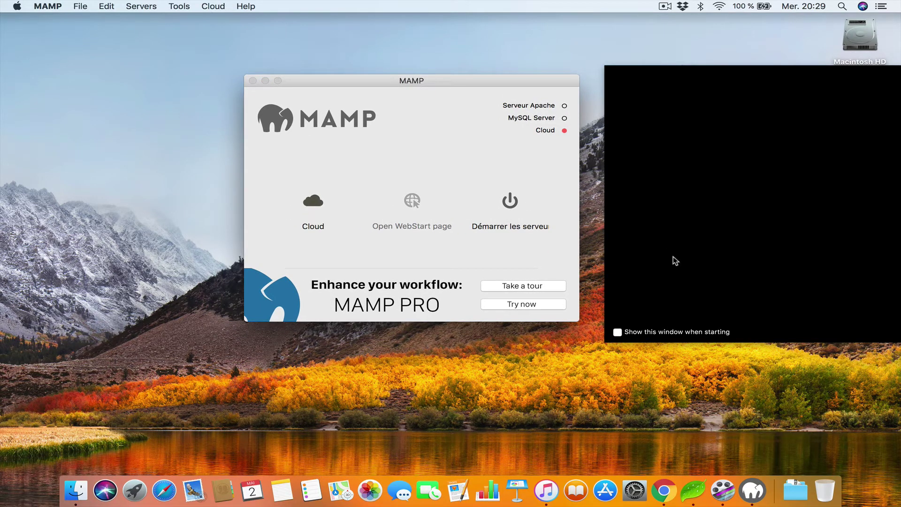
left_click(316, 162)
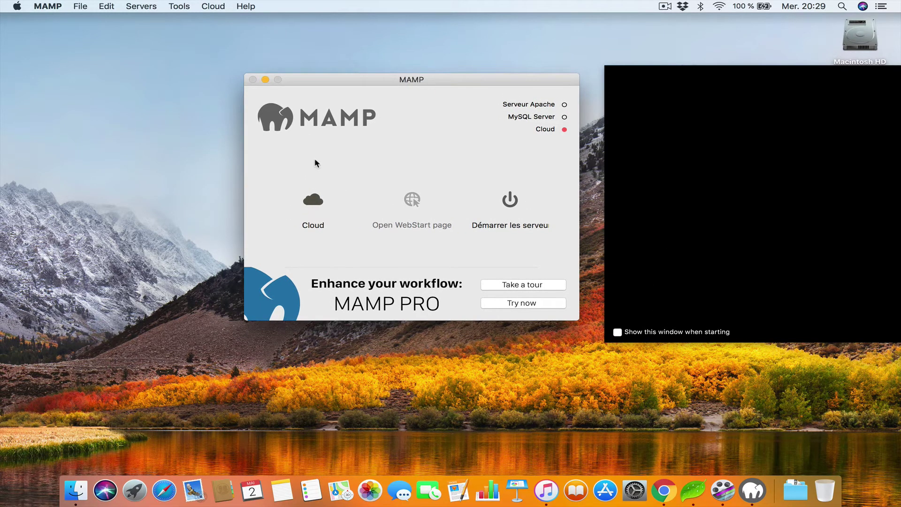
- Quit and relaunch the free MAMP.app through Spotlight, and start its Apache and MySQL servers
key("super+q")
key("super+space")
type("mamp")
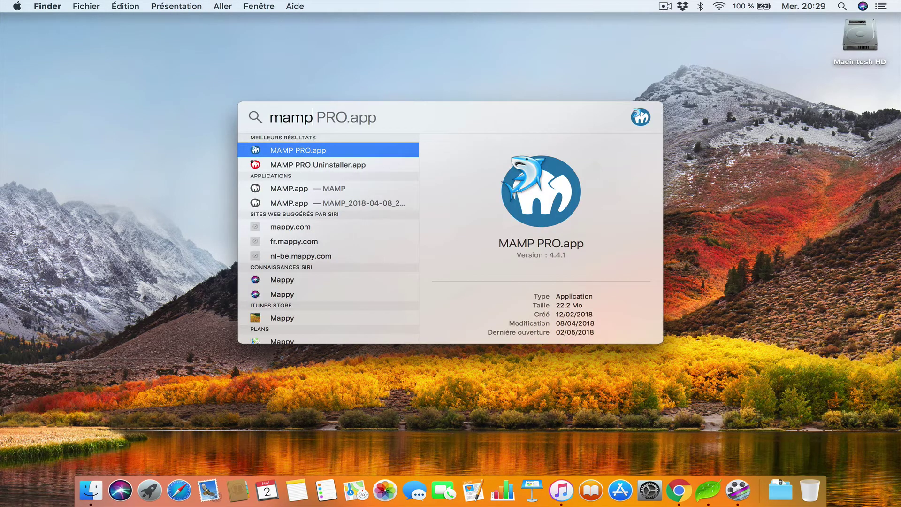
key("Down")
key("Down")
key("Return")
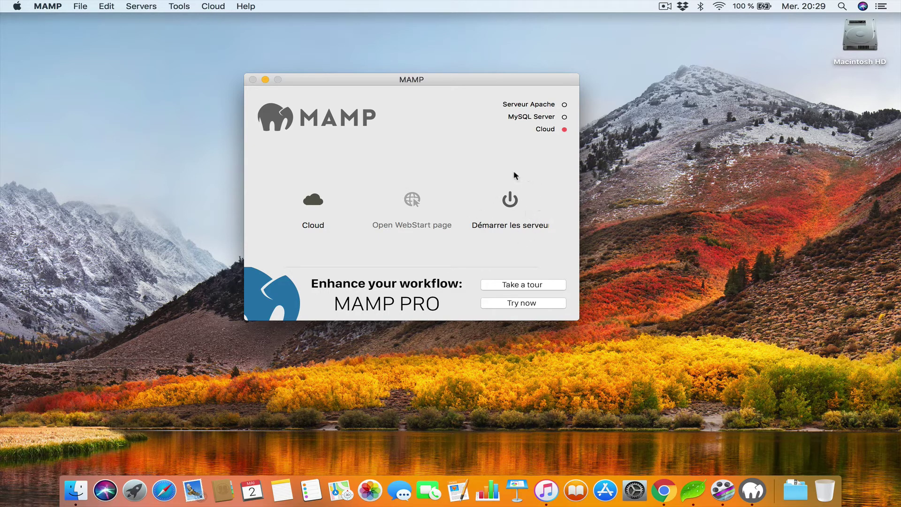
left_click(514, 203)
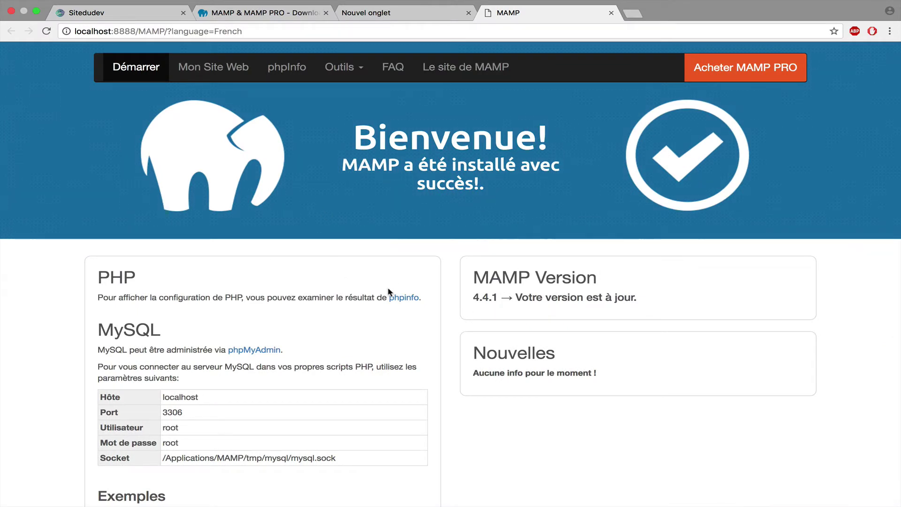
- Examine the MySQL connection parameters on the MAMP start page, from host to socket, highlighting the table
scroll(388, 292, "down", 1)
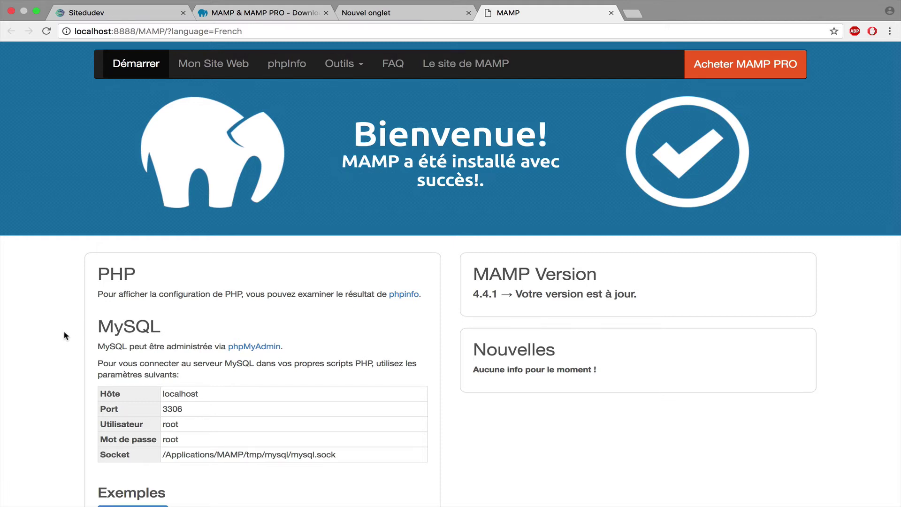
scroll(141, 324, "down", 1)
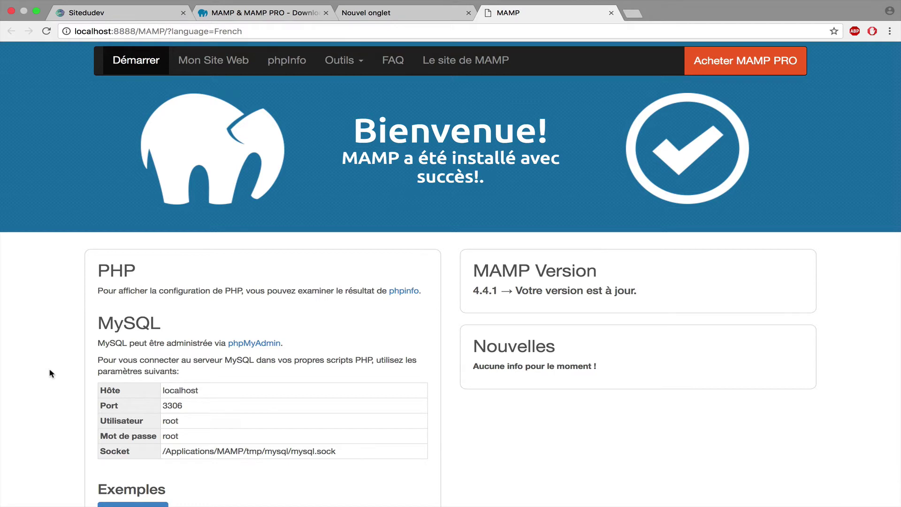
scroll(51, 373, "down", 1)
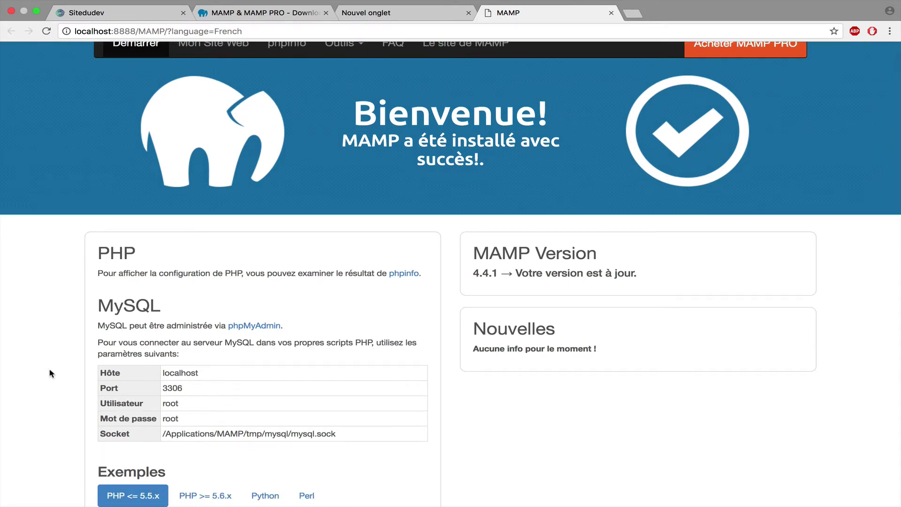
scroll(51, 373, "down", 1)
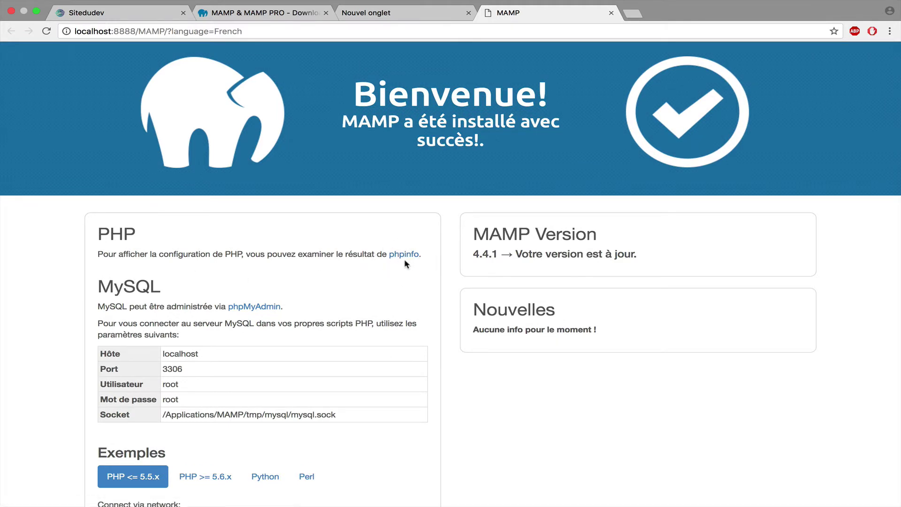
scroll(206, 208, "down", 5)
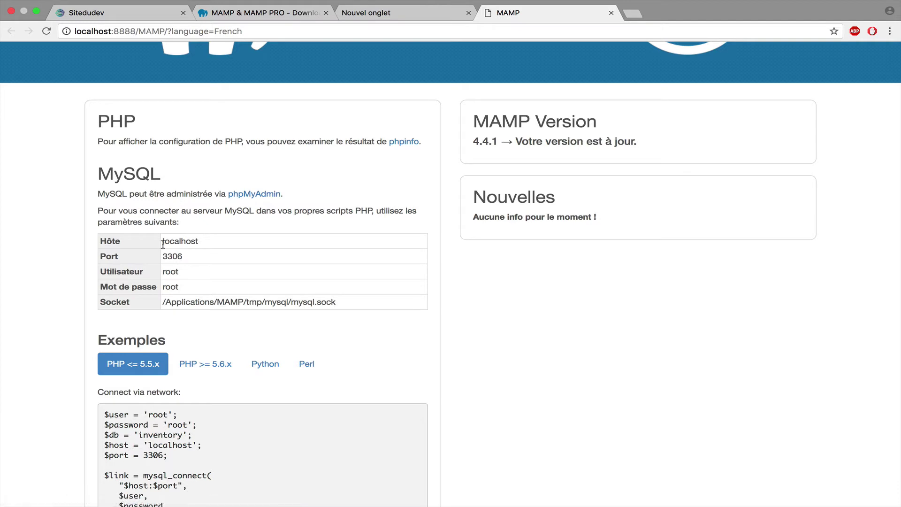
left_click_drag(162, 241, 261, 277)
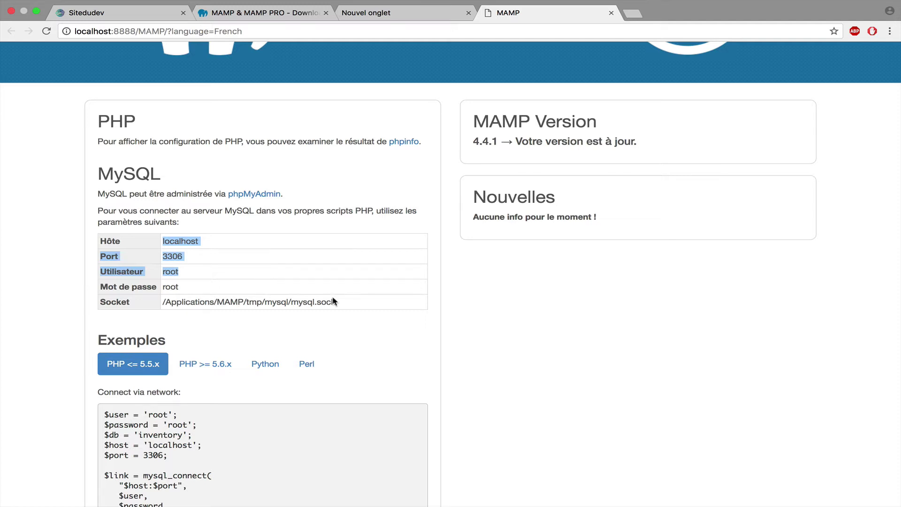
left_click_drag(334, 302, 107, 242)
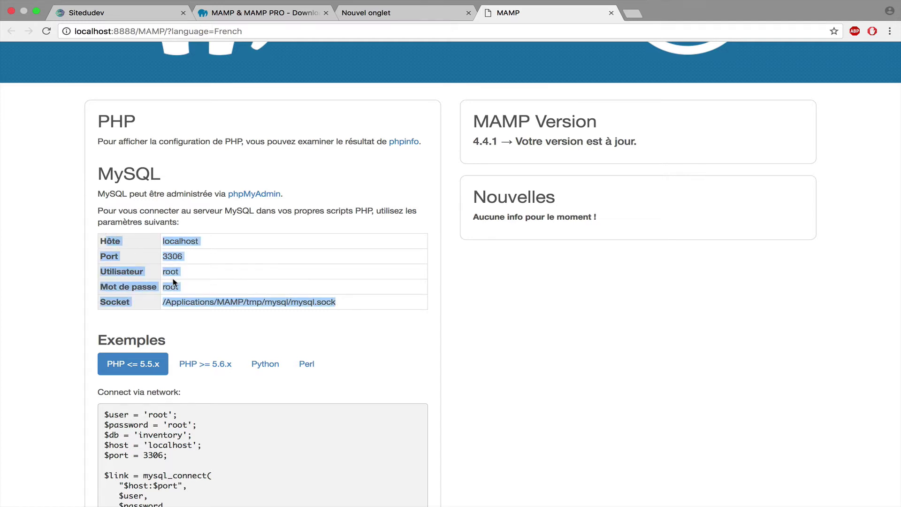
- Return to the desktop and launch Sequel Pro through Spotlight
key("ctrl+Left")
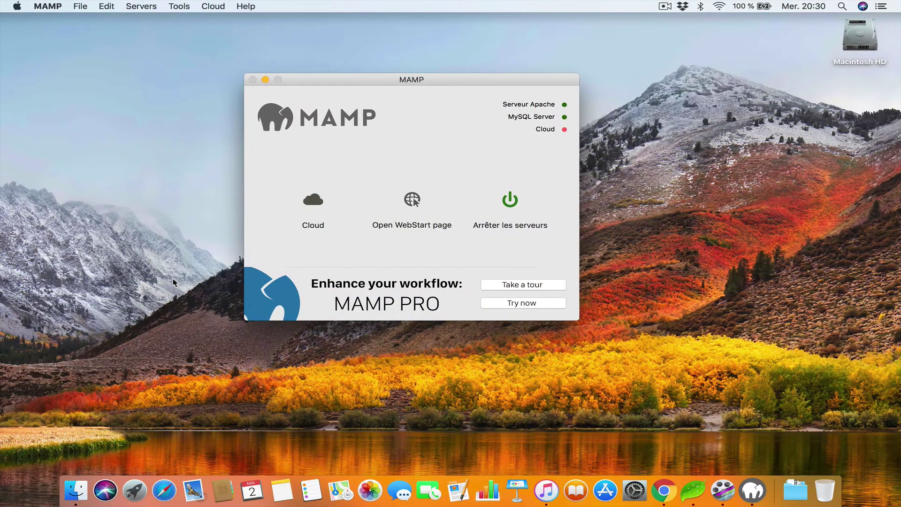
key("super+space")
type("se")
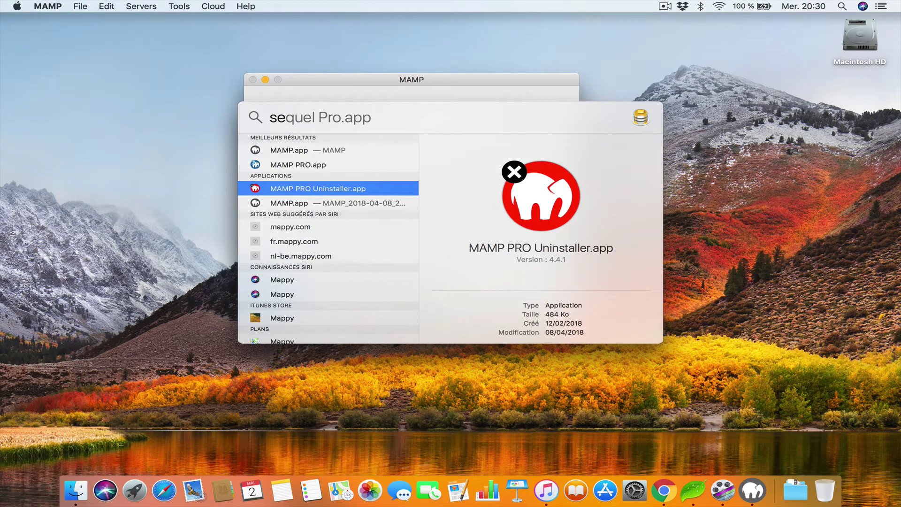
key("Return")
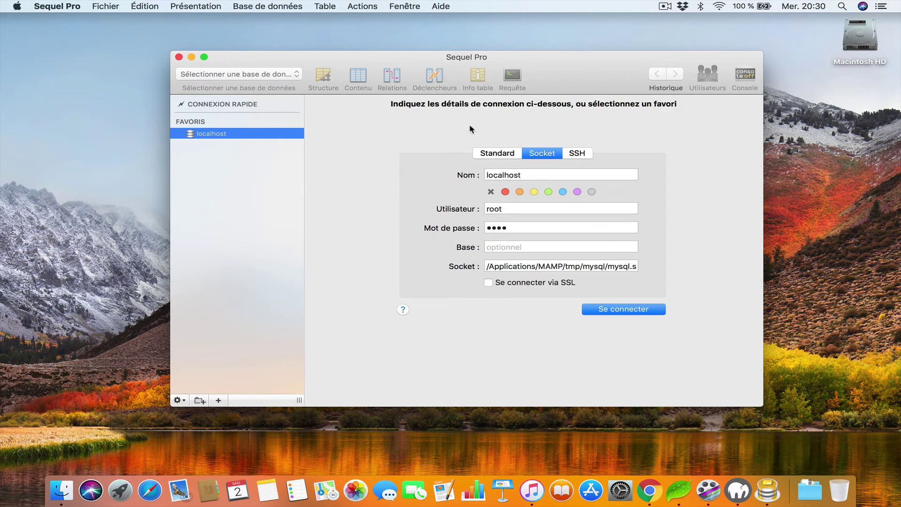
- Compare the MySQL parameters on the MAMP start page with the Socket connection details of Sequel Pro's localhost favourite
key("ctrl+Right")
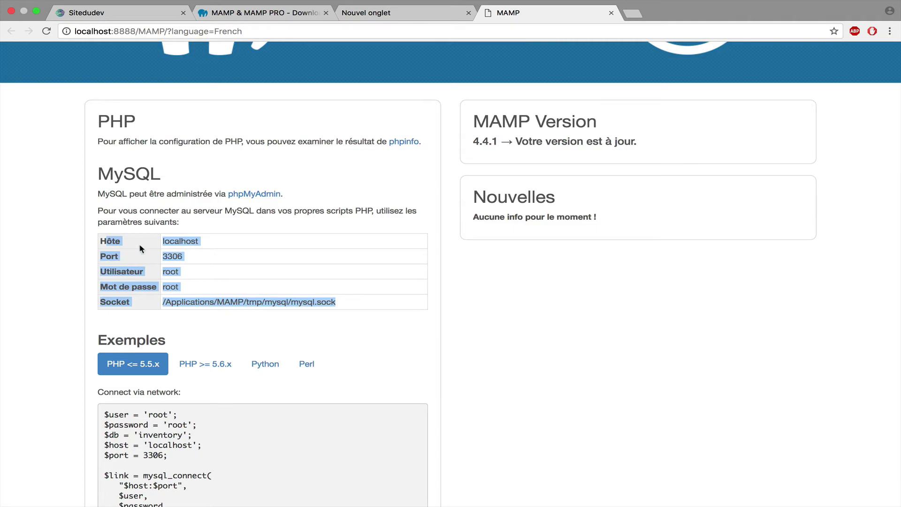
key("ctrl+Left")
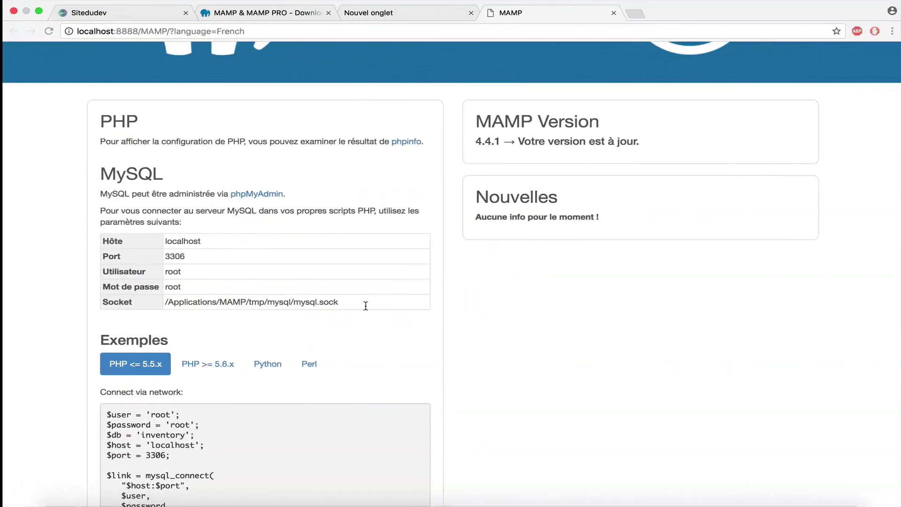
key("ctrl+Left")
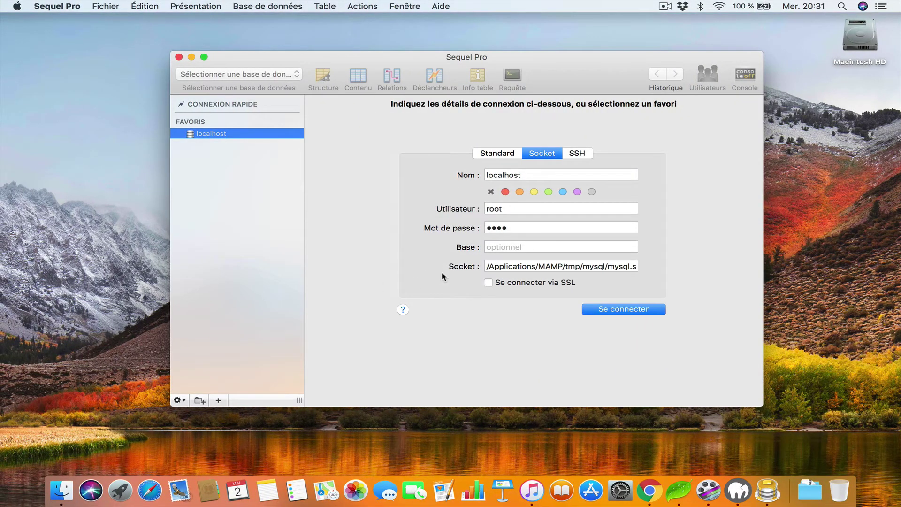
- Return to the MAMP start page in Chrome and examine the PHP <= 5.5.x connection examples for network and UNIX socket
key("ctrl+Right")
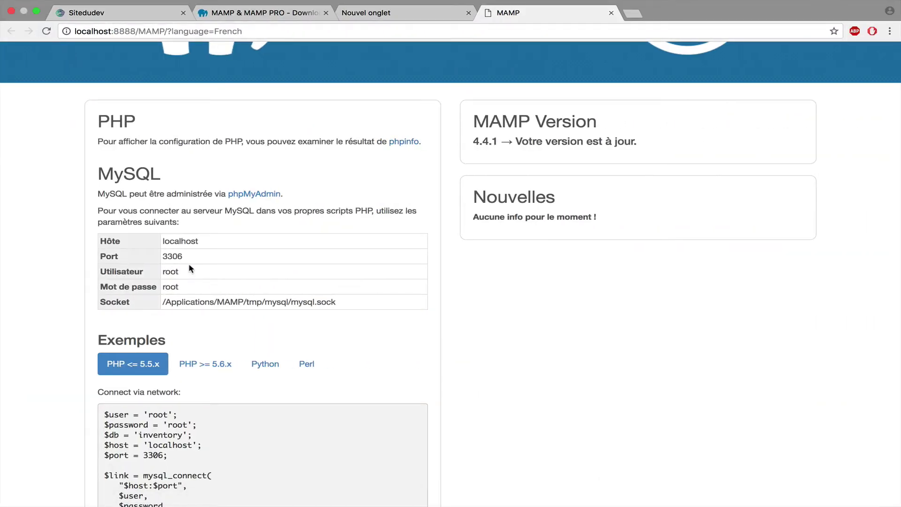
scroll(190, 269, "down", 5)
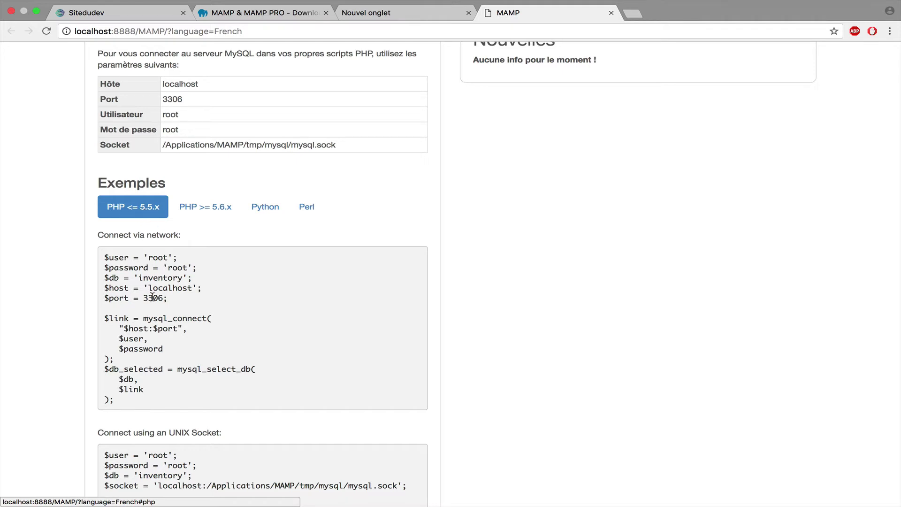
left_click_drag(143, 407, 98, 263)
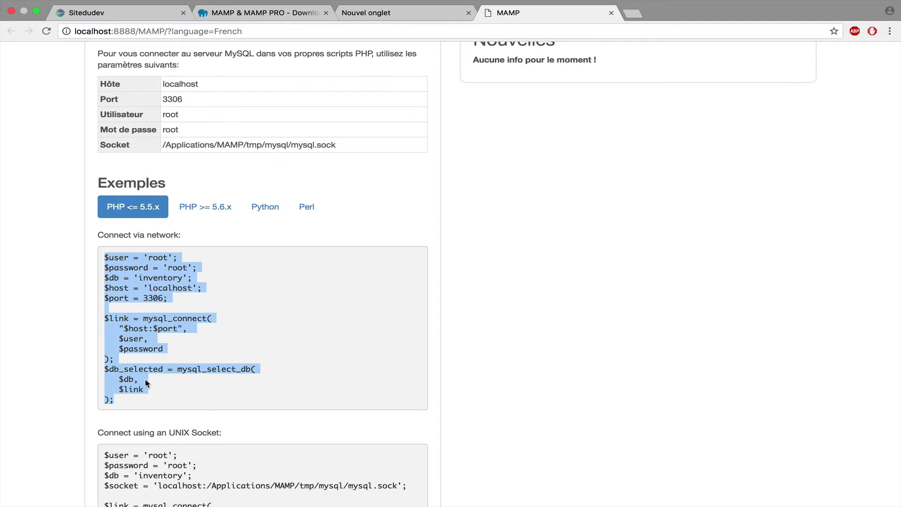
scroll(149, 384, "down", 3)
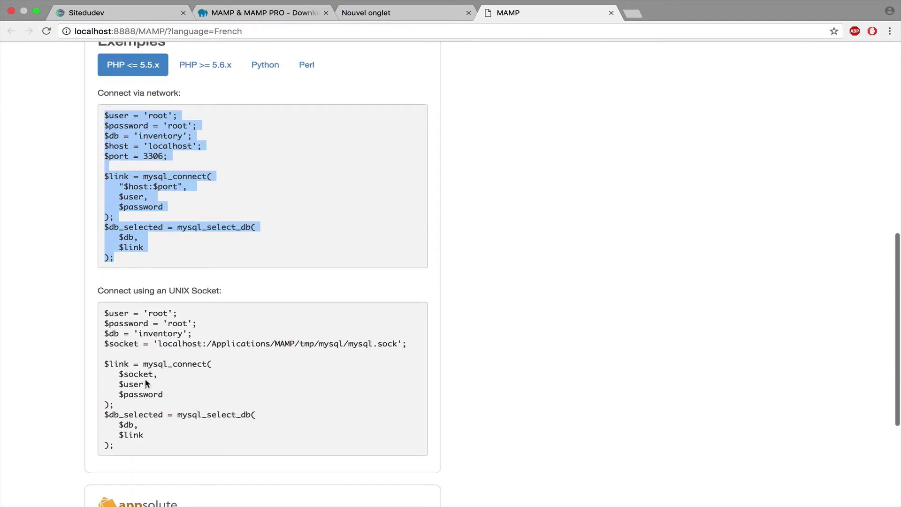
left_click(168, 291)
double_click(178, 292)
scroll(178, 292, "up", 3)
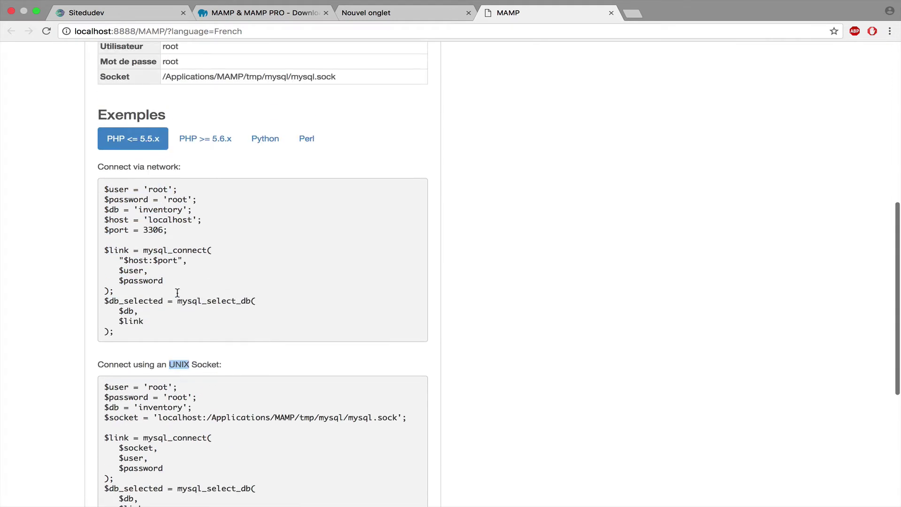
- Compare the PHP >= 5.6.x connection example with the PHP <= 5.5.x one, highlighting its network connection code
left_click(206, 149)
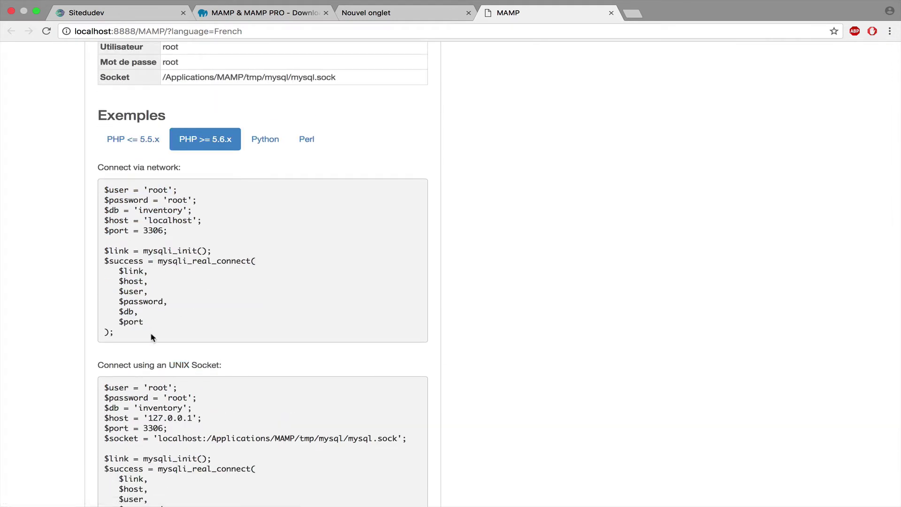
left_click_drag(147, 337, 95, 200)
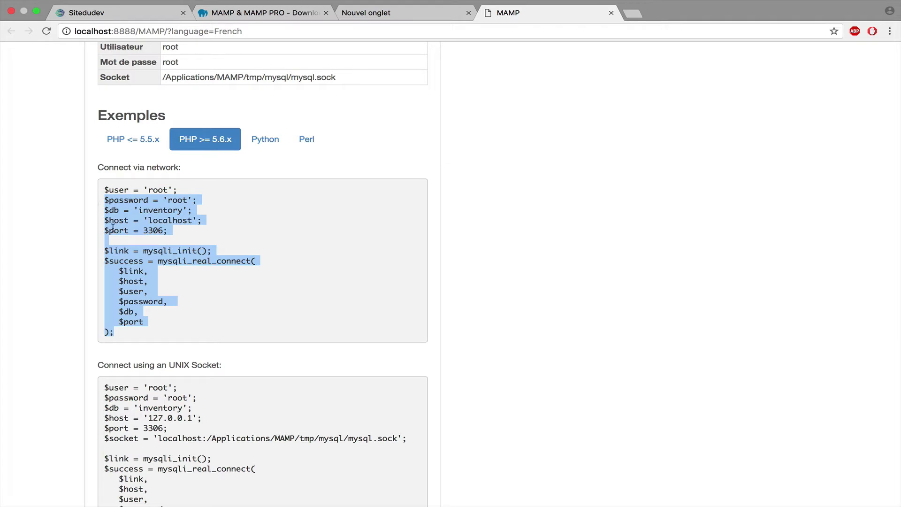
left_click(147, 141)
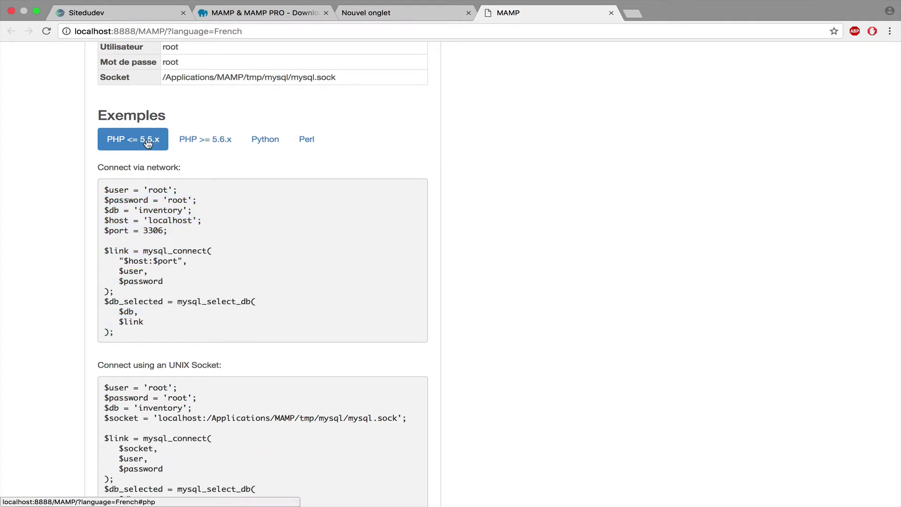
left_click(186, 141)
left_click(186, 235)
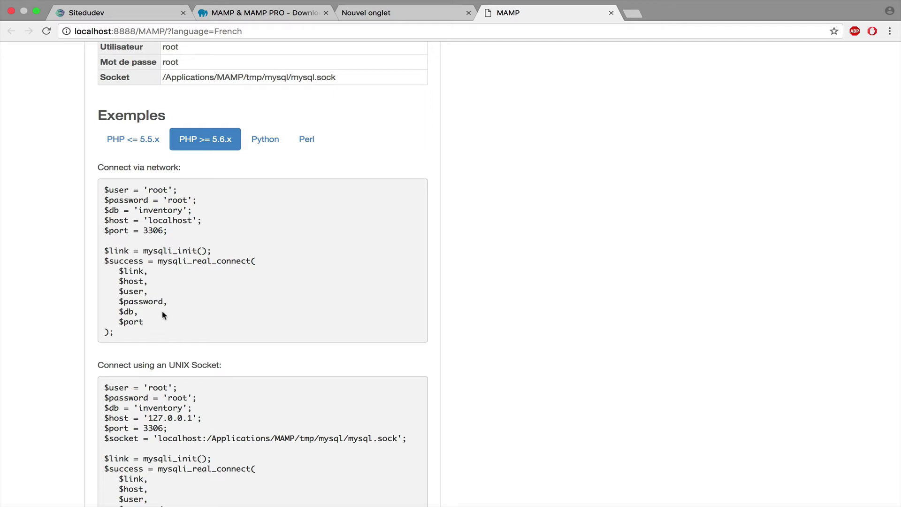
left_click_drag(136, 332, 89, 190)
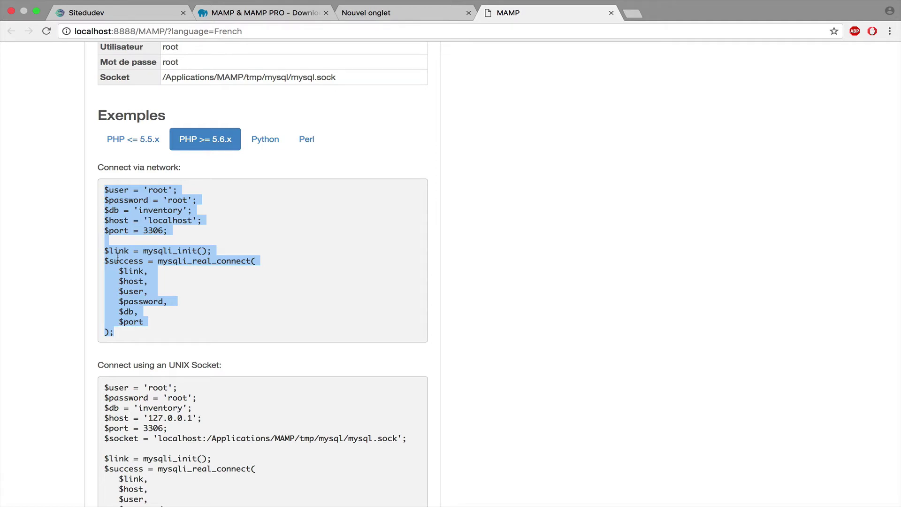
- Open Mon Site Web from the MAMP start page and examine the virtual host text and the document root path
scroll(117, 258, "up", 10)
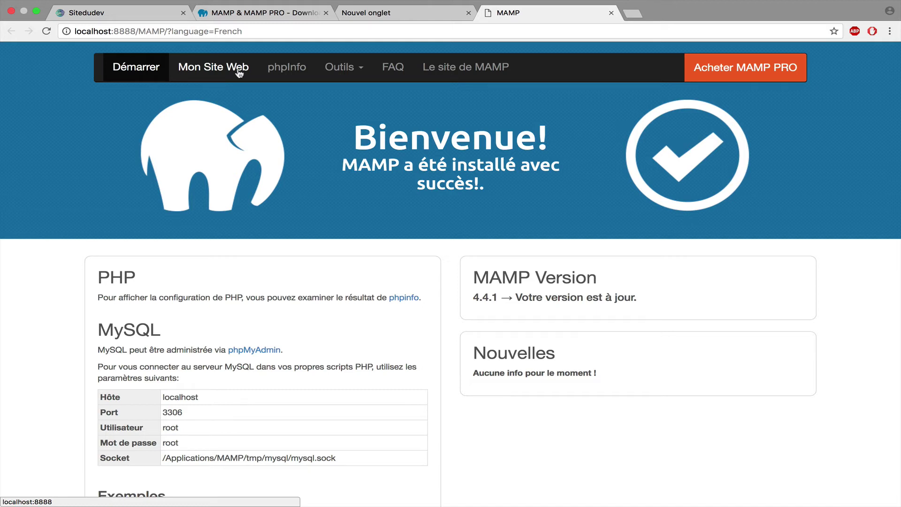
left_click(219, 68)
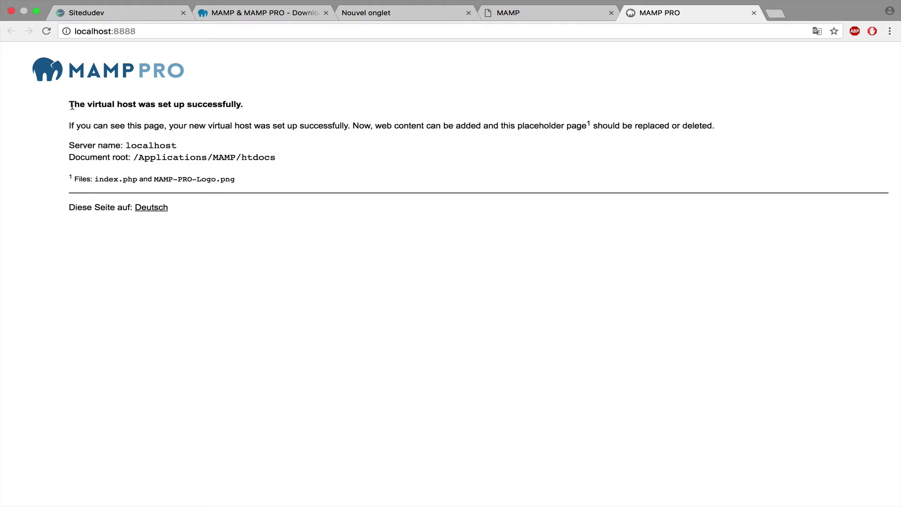
left_click_drag(72, 105, 159, 143)
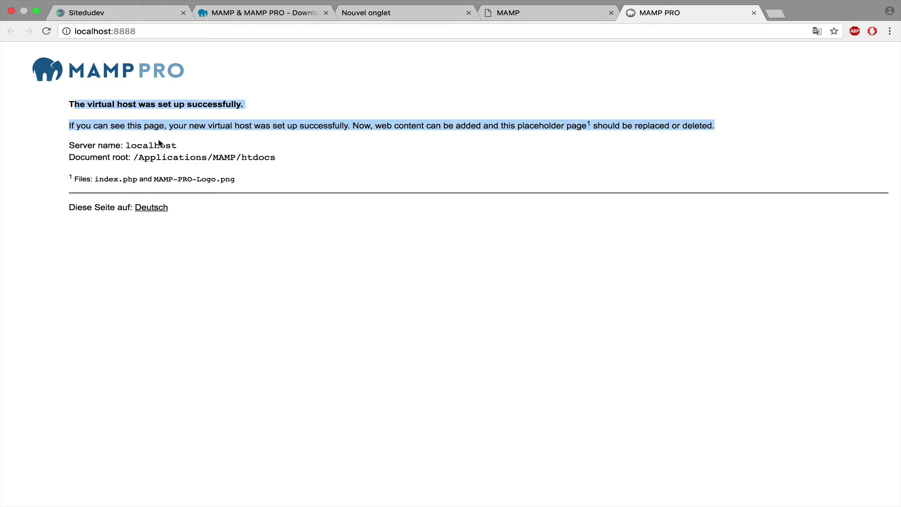
left_click(156, 147)
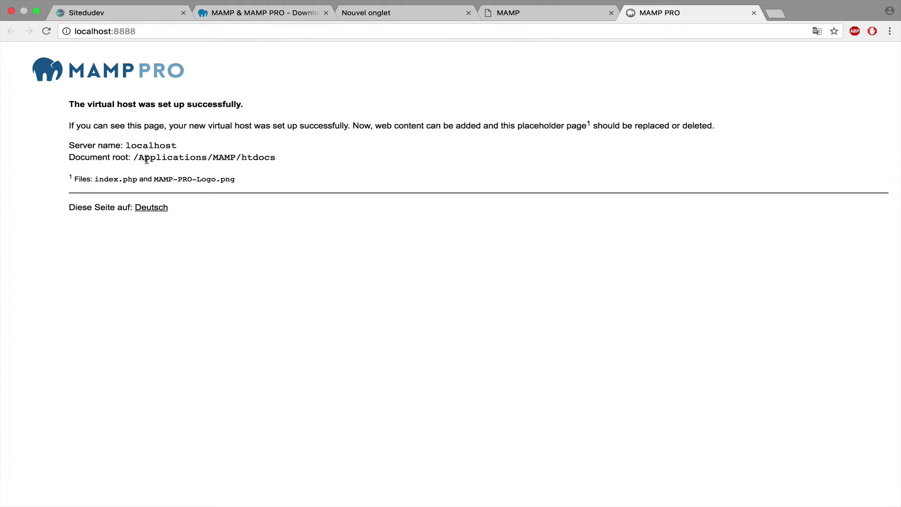
left_click_drag(140, 158, 239, 158)
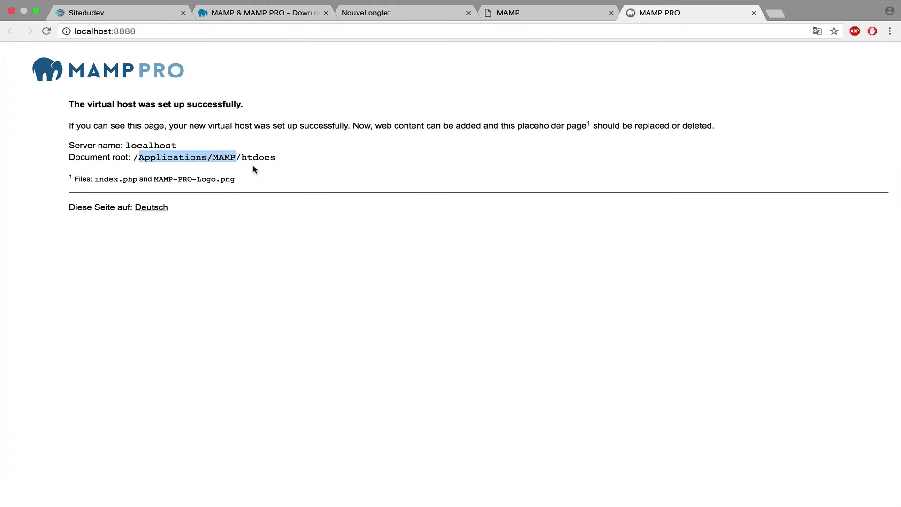
- Switch to Finder, open Applications/MAMP/htdocs and inspect index.php and MAMP-PRO-Logo.png with a quick preview
key("ctrl+Left")
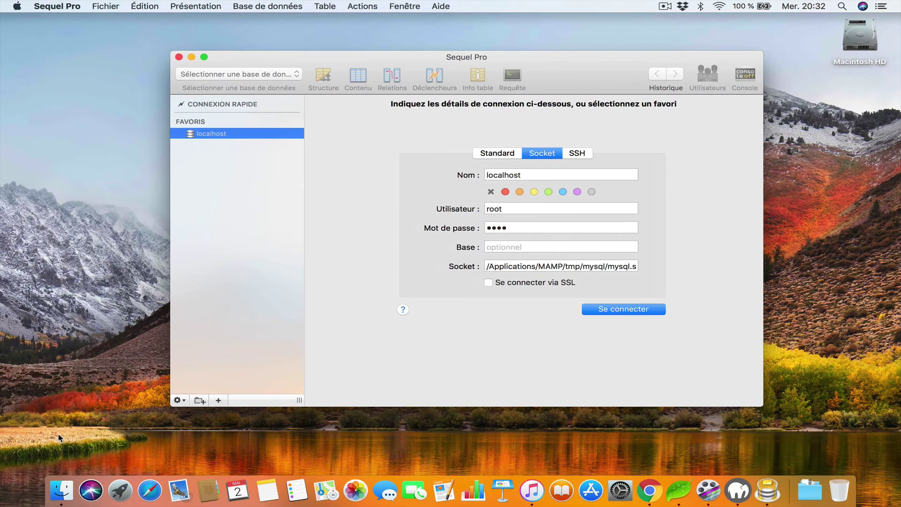
left_click(61, 502)
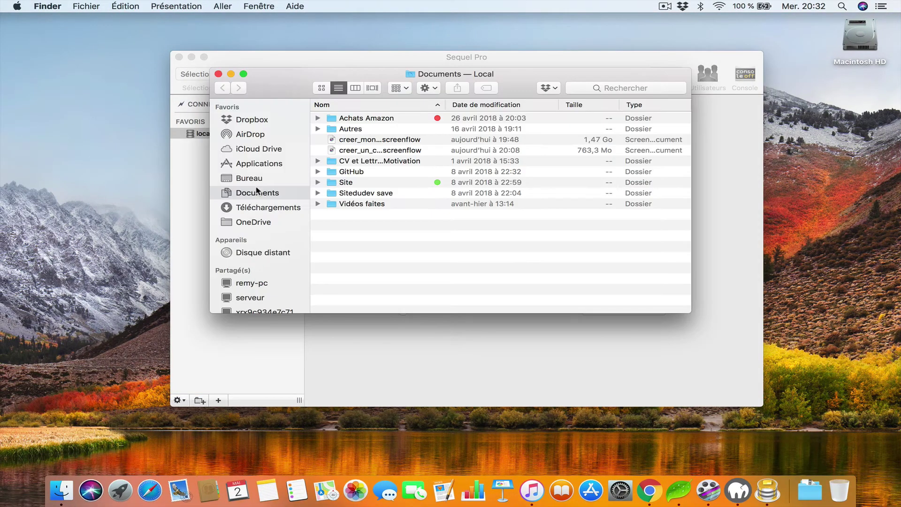
left_click(266, 164)
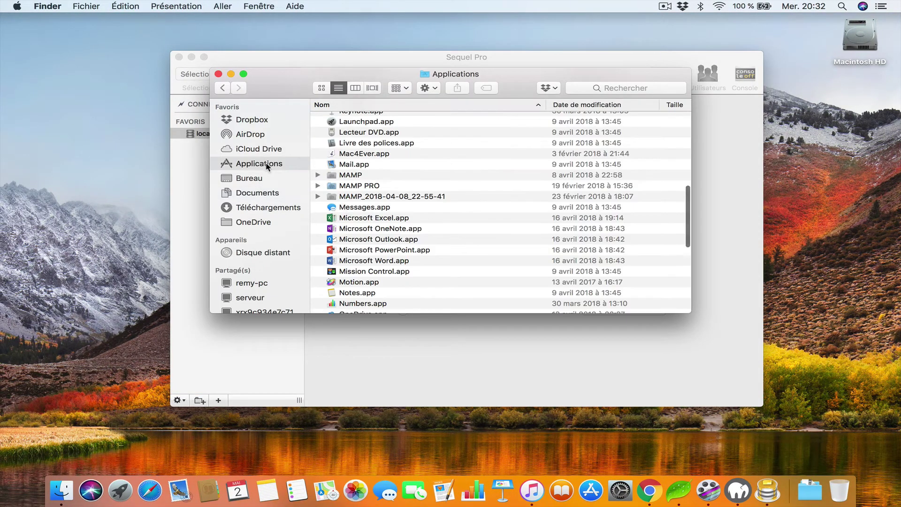
double_click(358, 176)
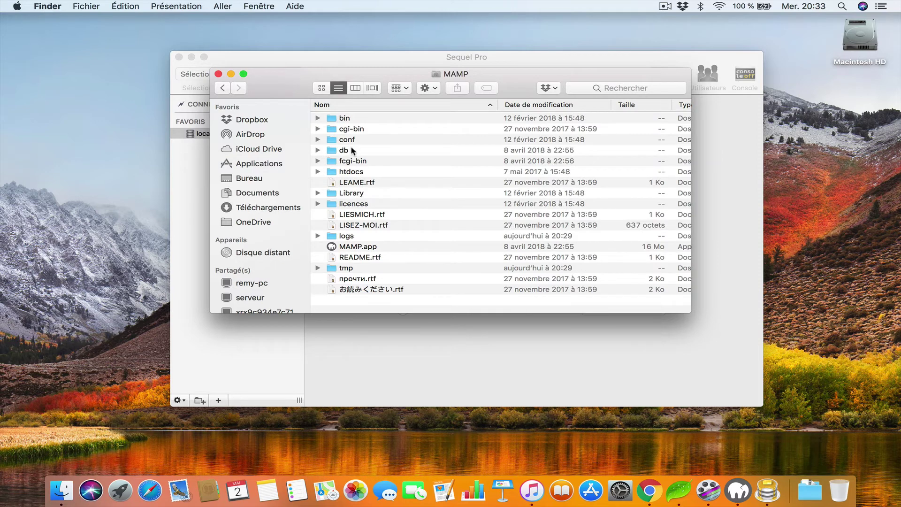
double_click(352, 172)
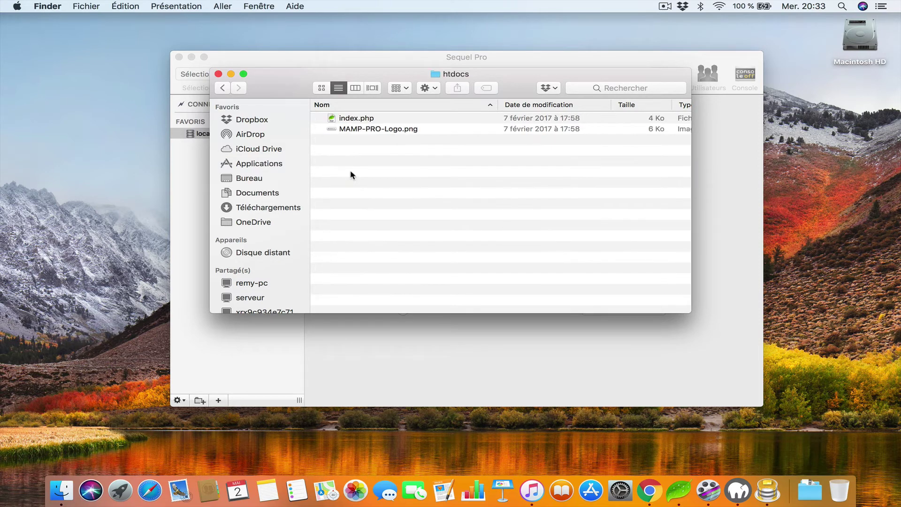
left_click(362, 122)
key("Down")
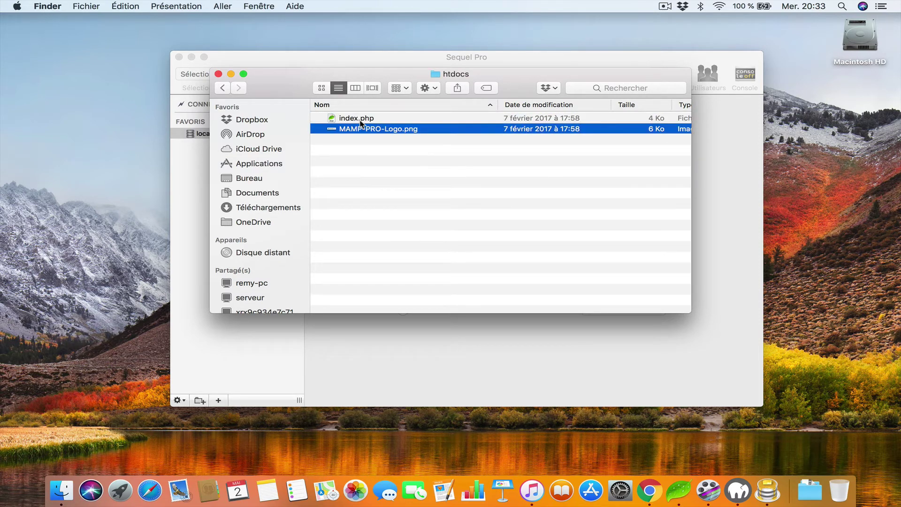
key("space")
key("space")
- Switch to MAMP, open its preferences and review the Start/Stop and Ports settings
left_click(745, 479)
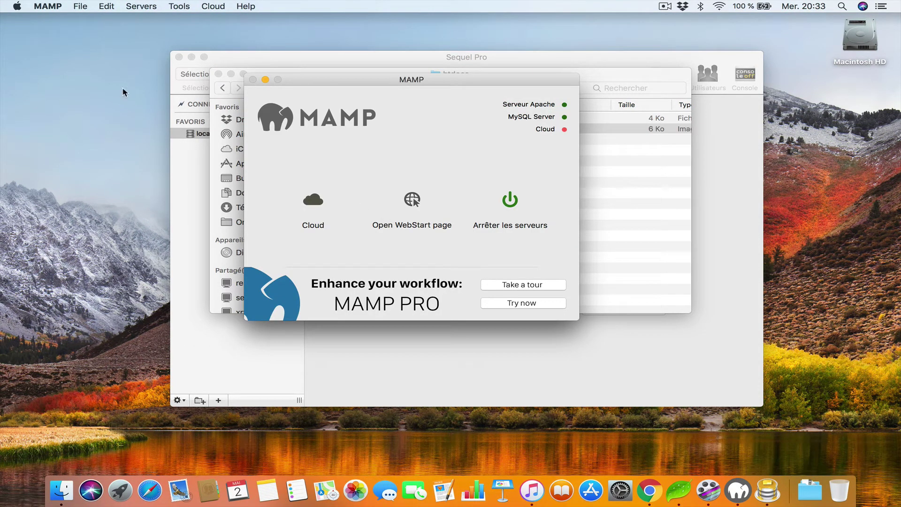
left_click(55, 7)
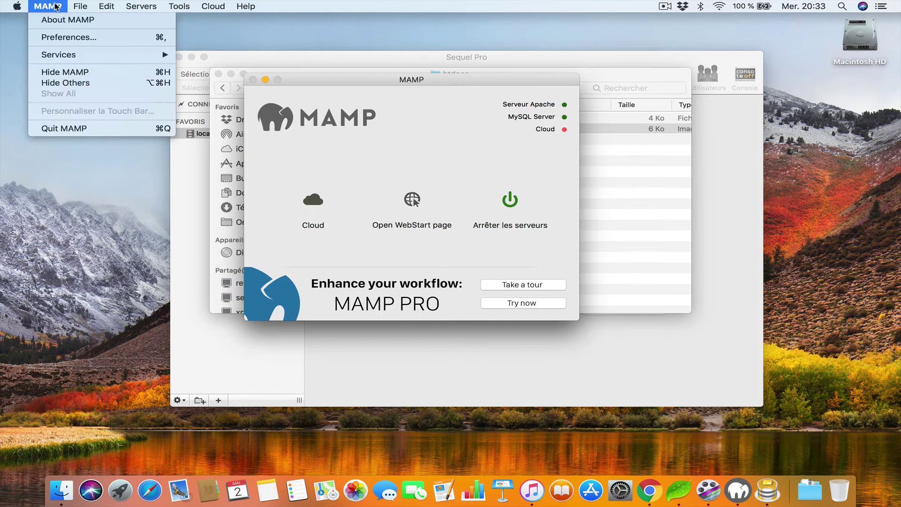
left_click(59, 37)
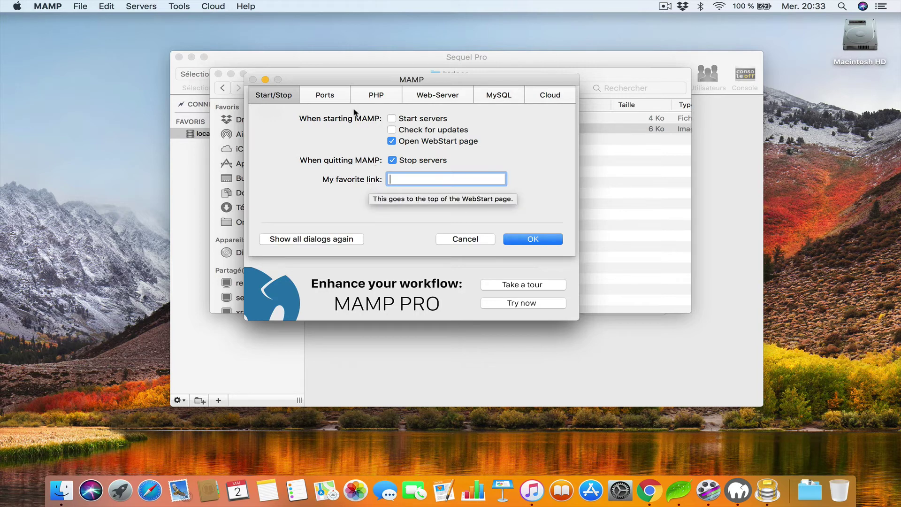
left_click(345, 97)
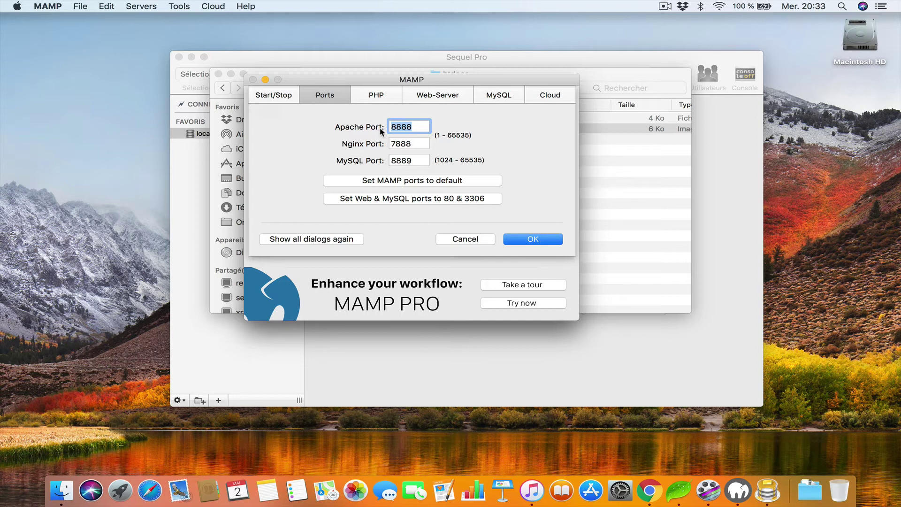
- Review the PHP preferences, trying standard version 7.1.12, reselecting 7.2.1 and viewing the cache options without changing them
left_click(374, 99)
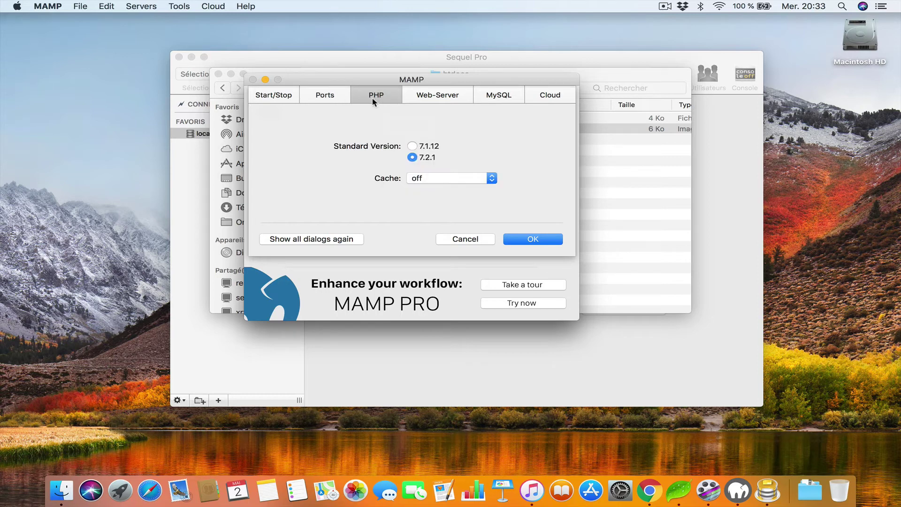
left_click(428, 147)
left_click(428, 157)
left_click(433, 178)
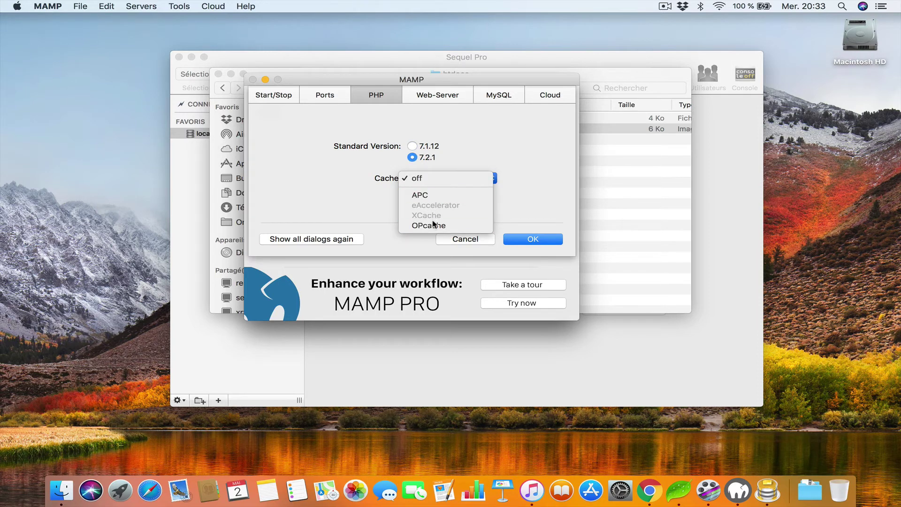
left_click(357, 203)
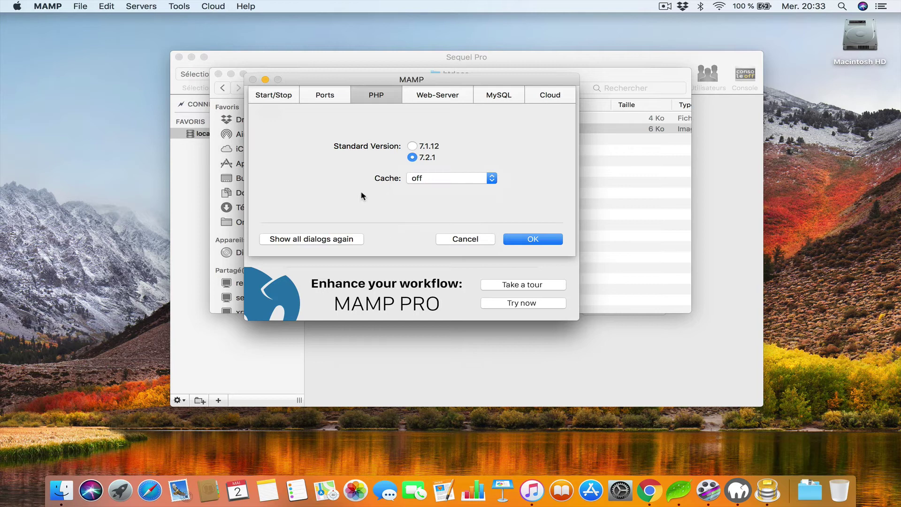
- Set the Apache web server's document root to the Site folder in Documents
left_click(432, 100)
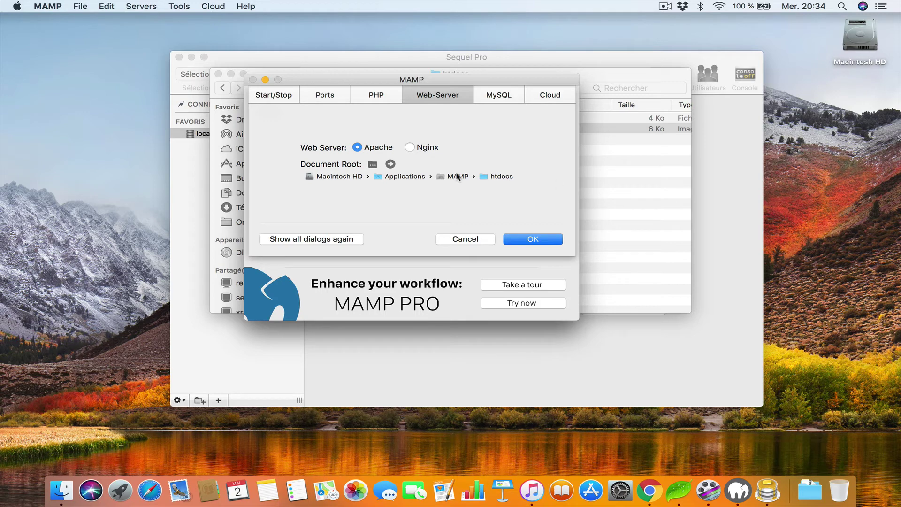
left_click(374, 166)
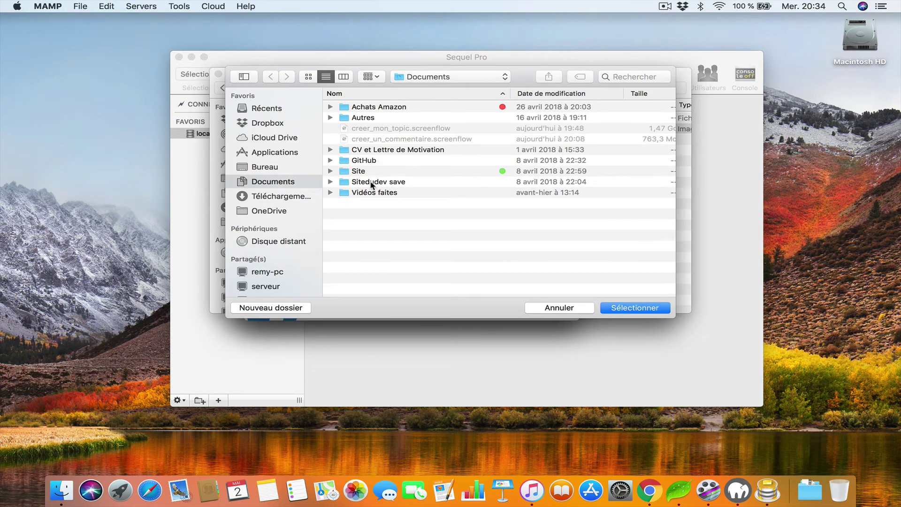
left_click(366, 173)
key("Return")
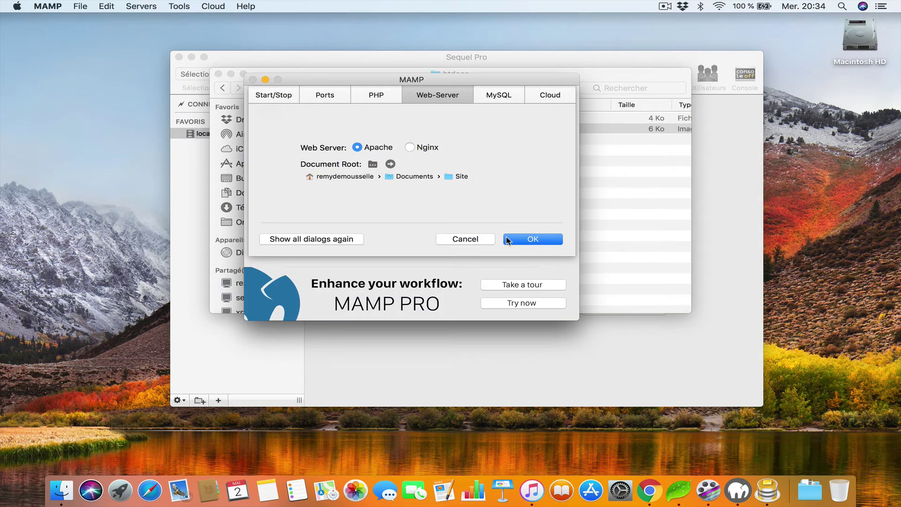
- Review the MySQL version and the Cloud preferences, including the list of databases available for the cloud
left_click(501, 98)
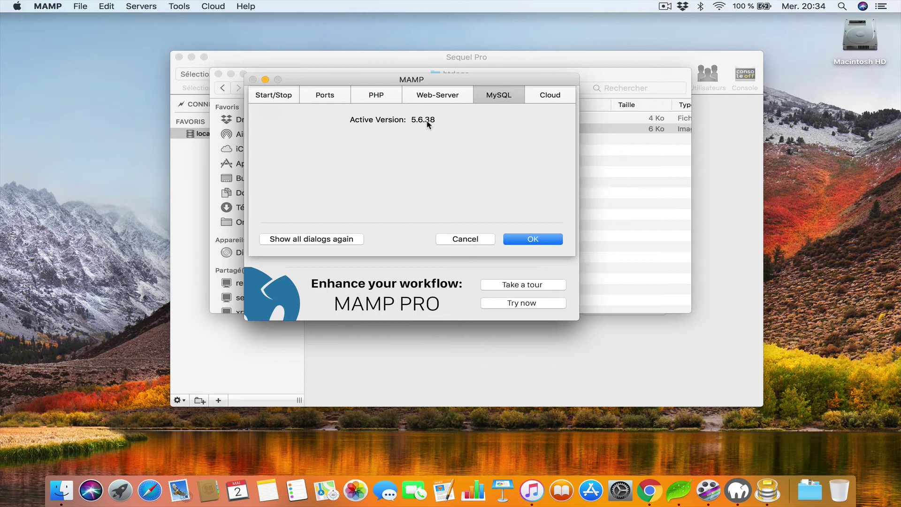
left_click(545, 96)
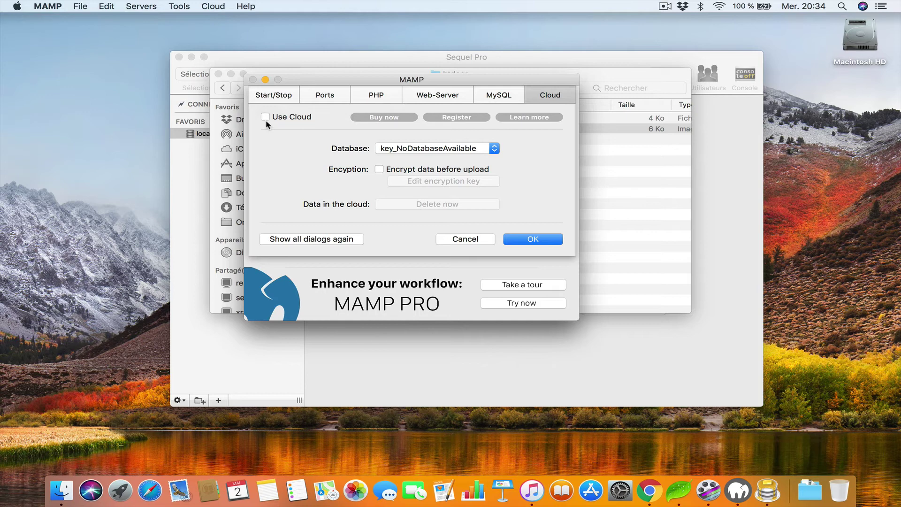
left_click(440, 153)
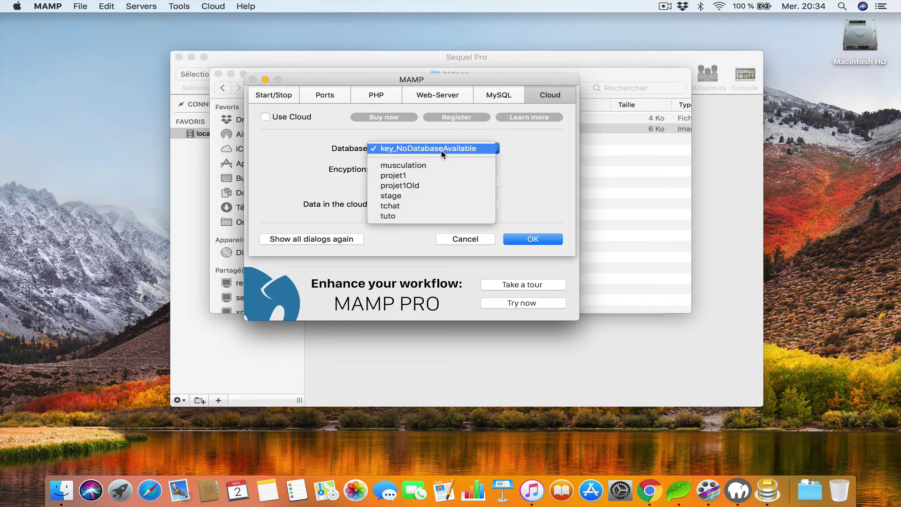
left_click(314, 190)
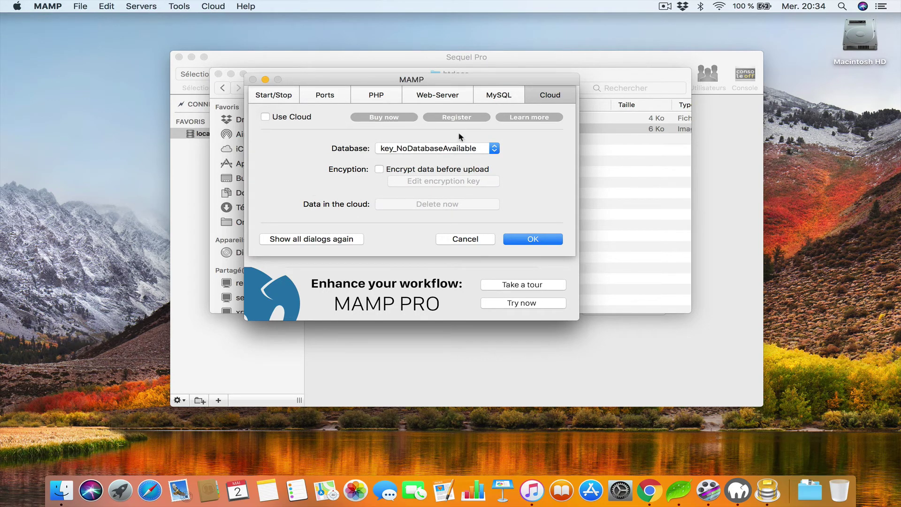
- Save the MAMP preferences with Apache and the Site document root, and start the servers, checking their status
left_click(494, 99)
left_click(442, 100)
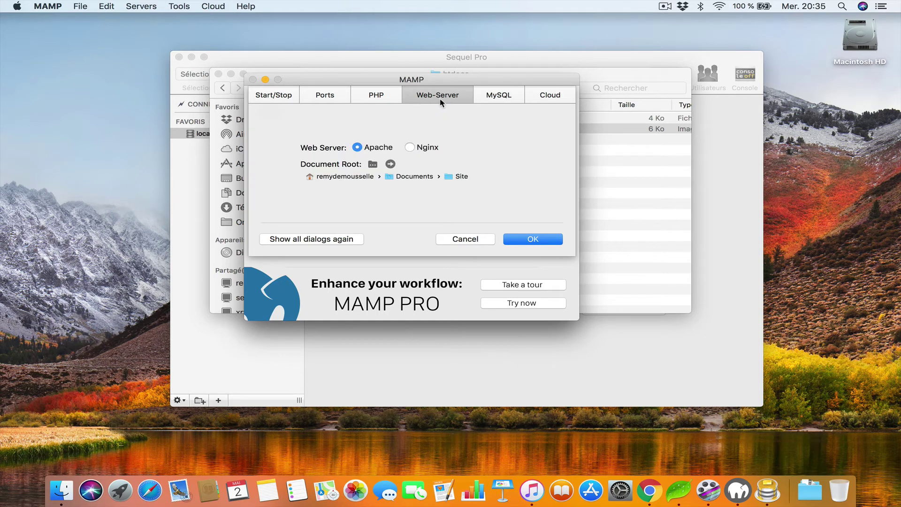
left_click(535, 239)
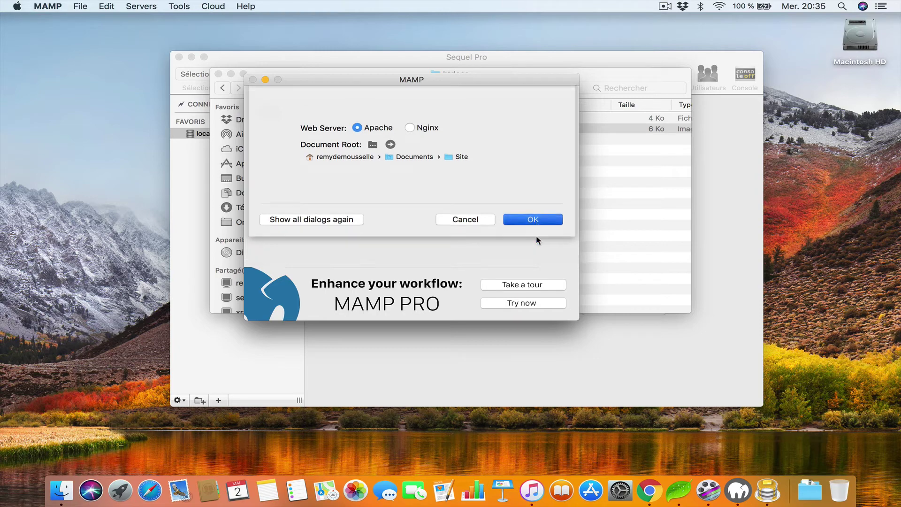
left_click(502, 222)
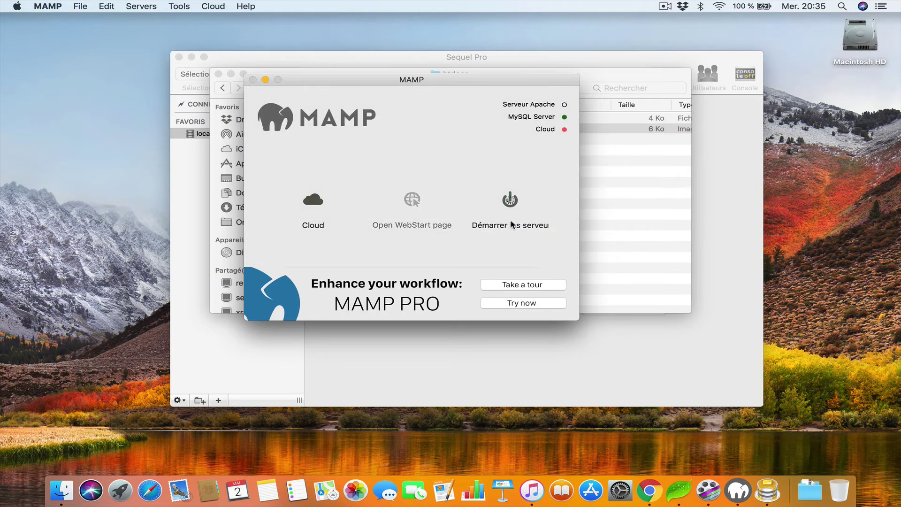
left_click(512, 224)
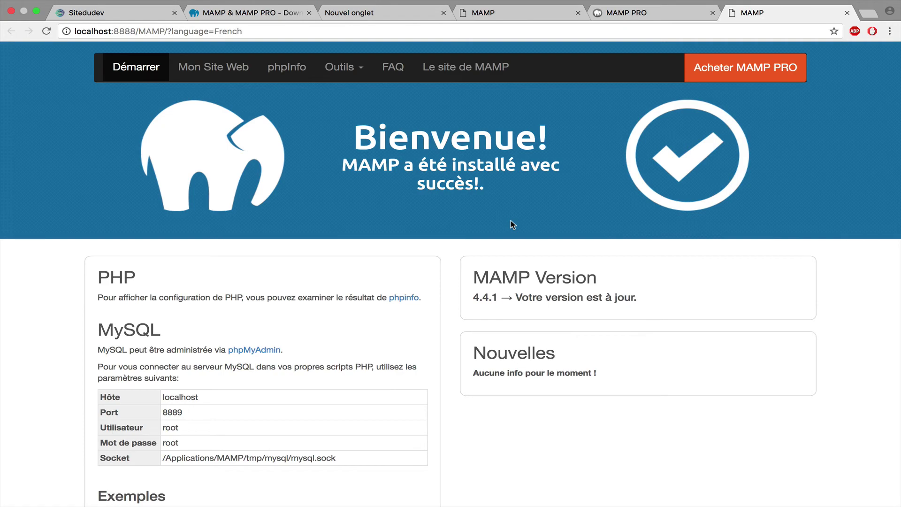
key("super+Tab")
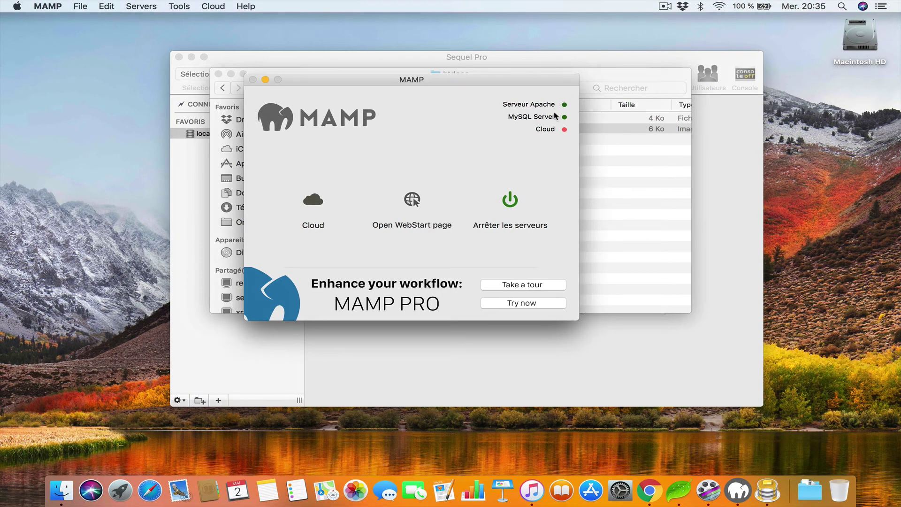
key("super+Tab")
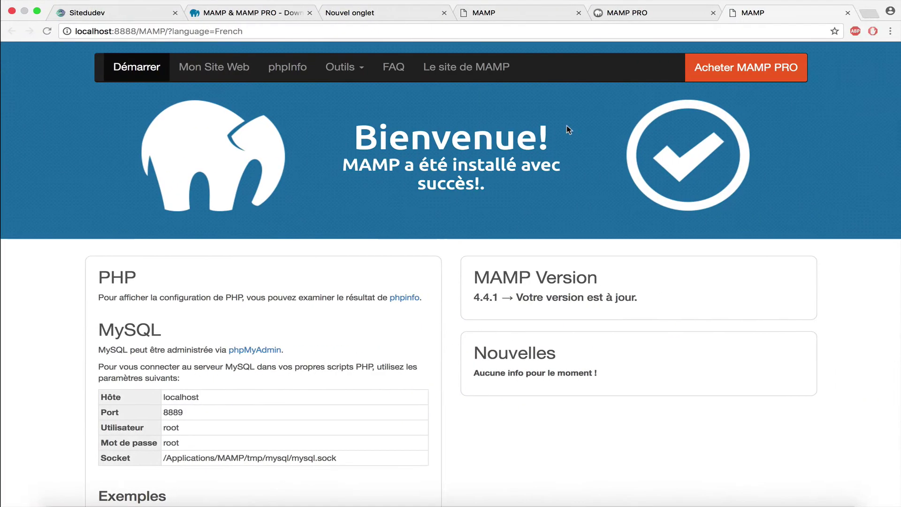
- Close the two extra MAMP tabs in Chrome and open Mon Site Web from the MAMP start page
left_click(713, 12)
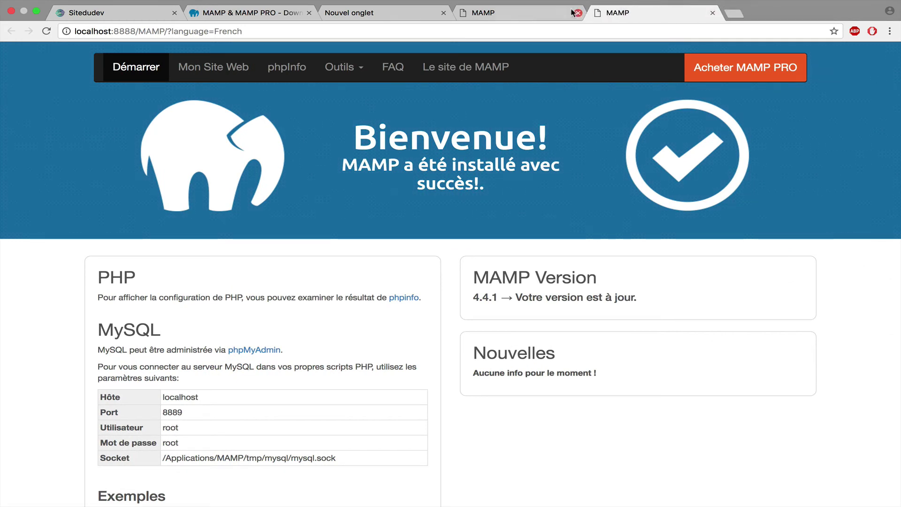
left_click(578, 13)
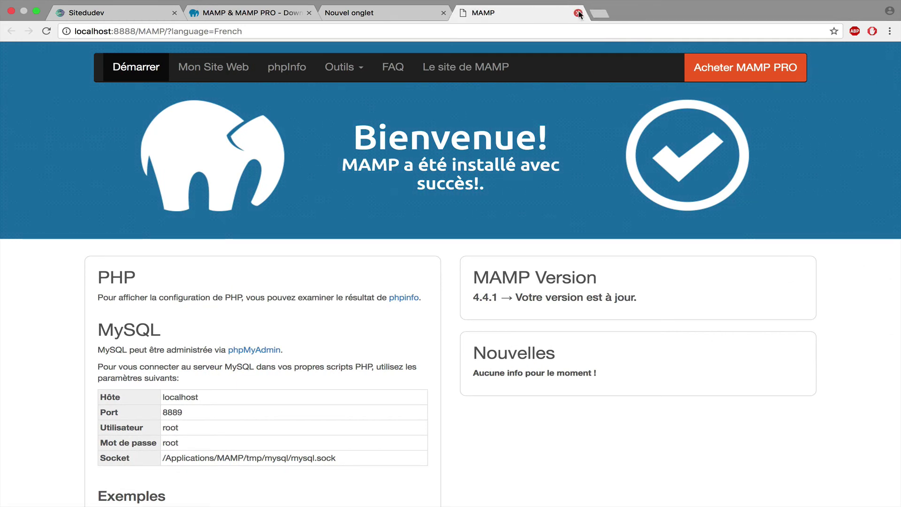
left_click(236, 71)
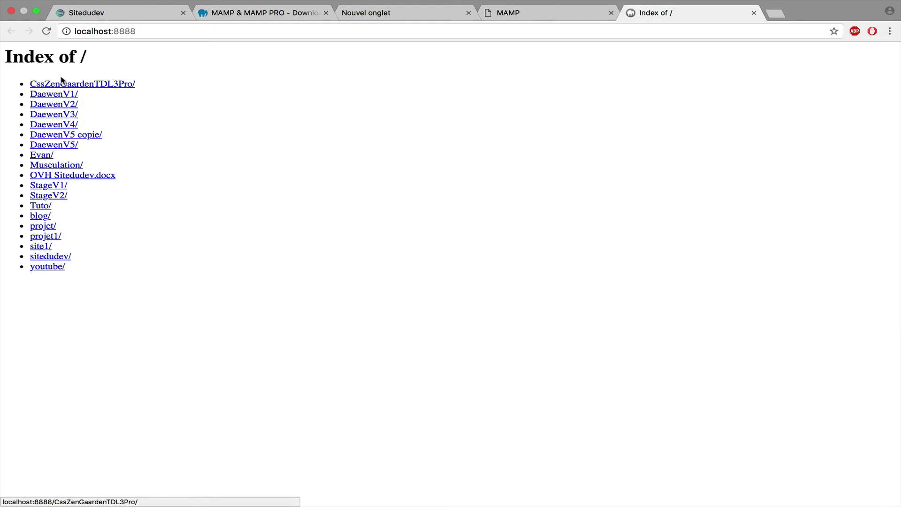
- Try the projet1 and sitedudev projects from the localhost:8888 index, returning to the index after each
left_click(47, 237)
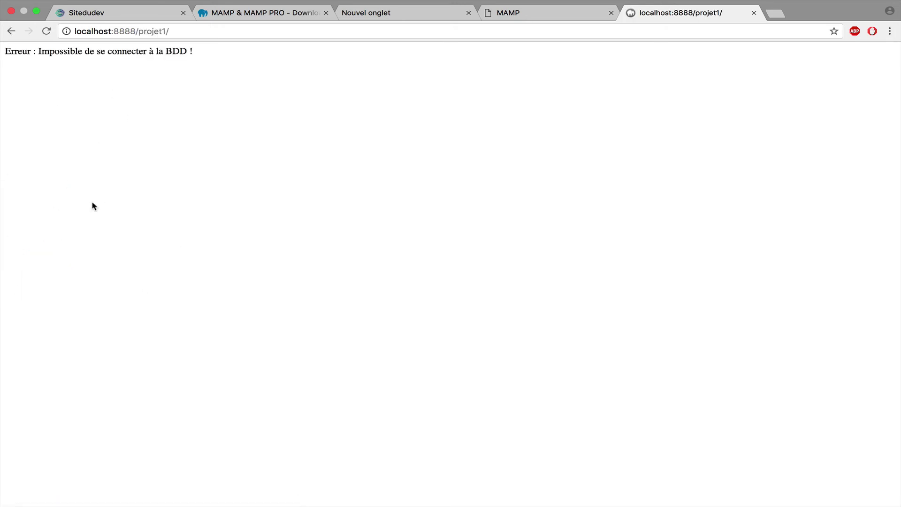
scroll(64, 193, "left", 5)
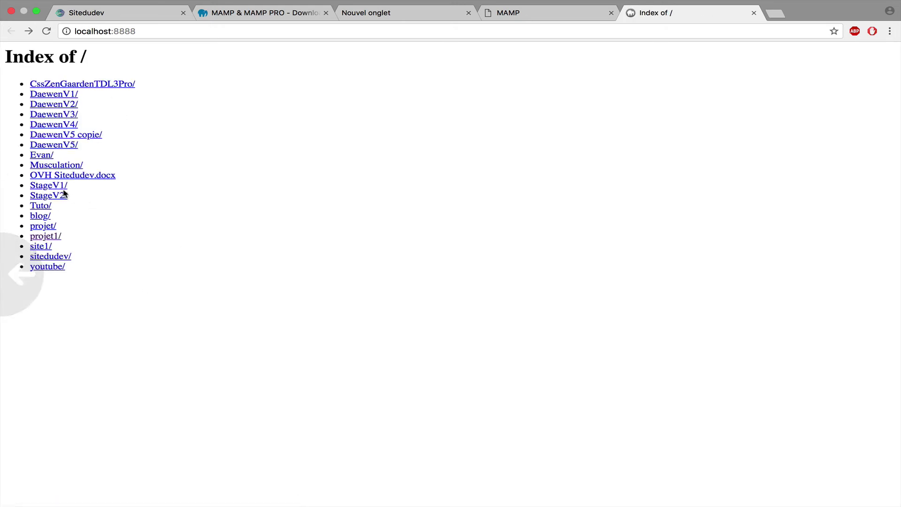
left_click(56, 259)
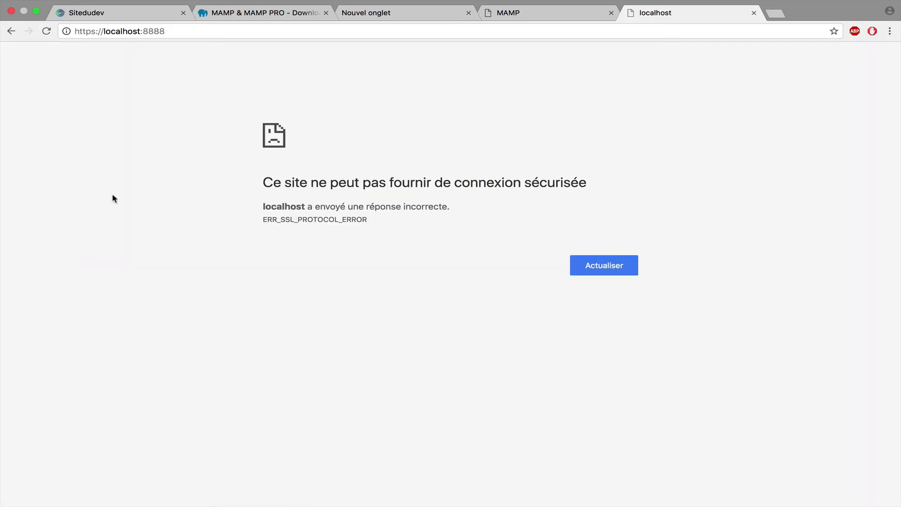
left_click(193, 31)
key("Return")
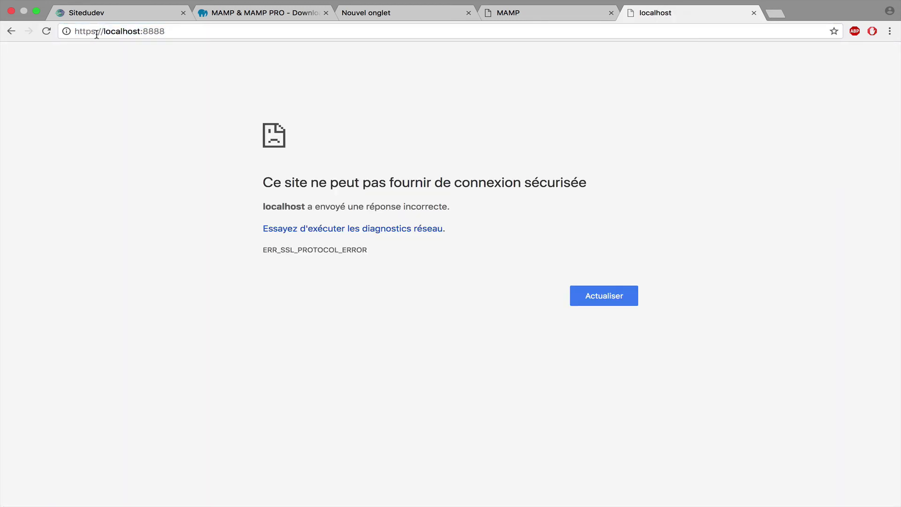
left_click(97, 34)
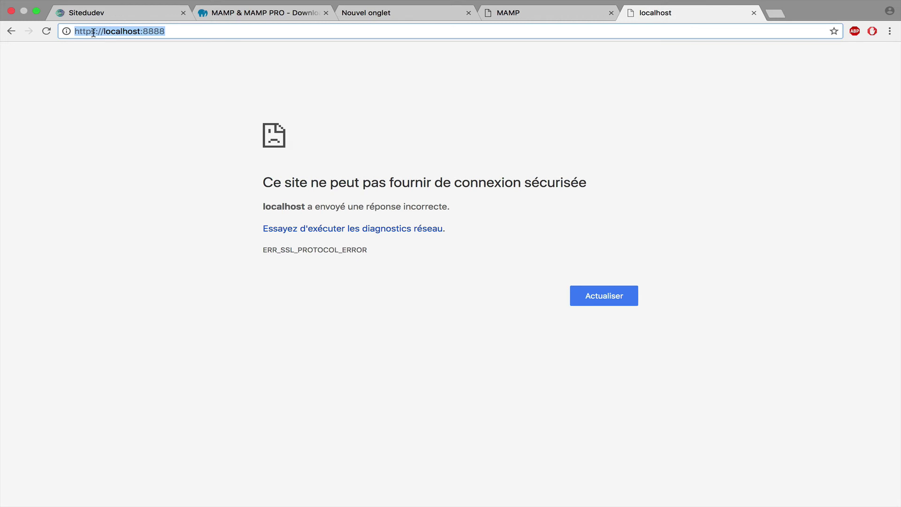
left_click(94, 33)
scroll(117, 69, "left", 5)
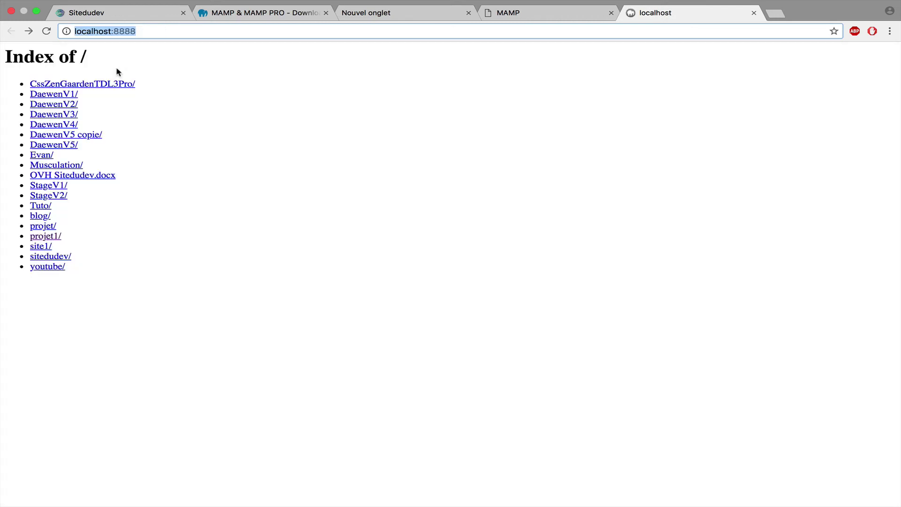
- Open the blog project, try its logo, search, view_module and refresh links, and return to the localhost:8888 index
left_click(47, 217)
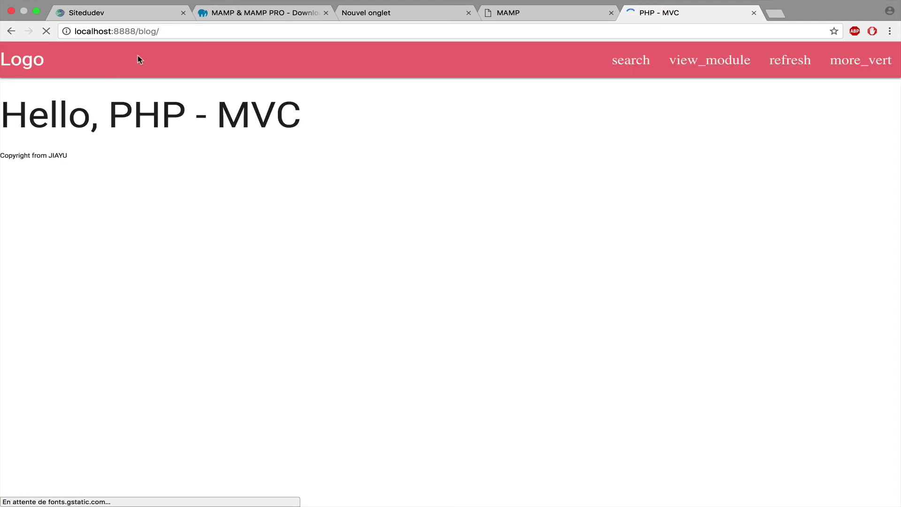
left_click(33, 66)
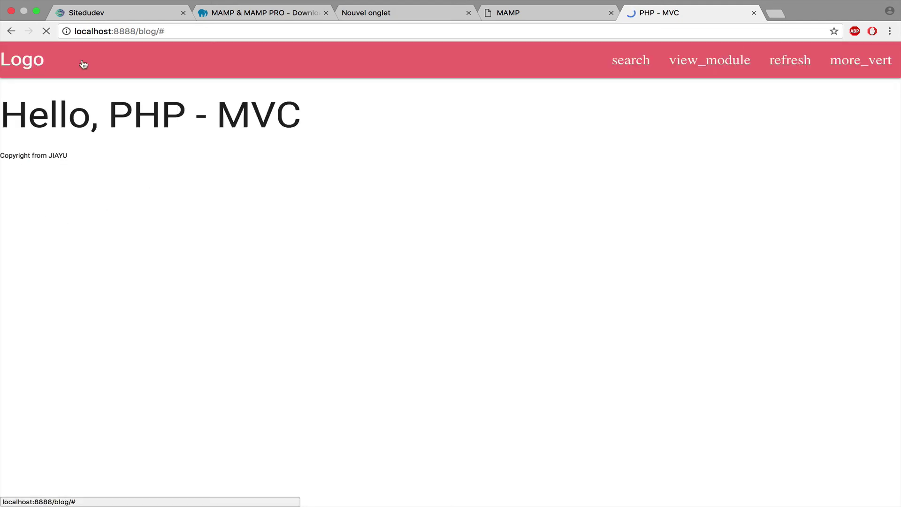
left_click(646, 68)
scroll(450, 85, "left", 5)
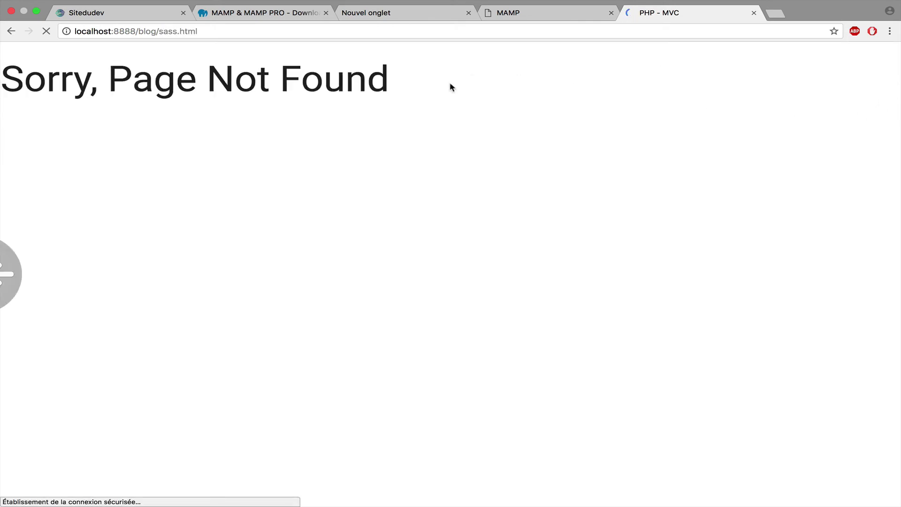
left_click(711, 63)
scroll(615, 133, "left", 5)
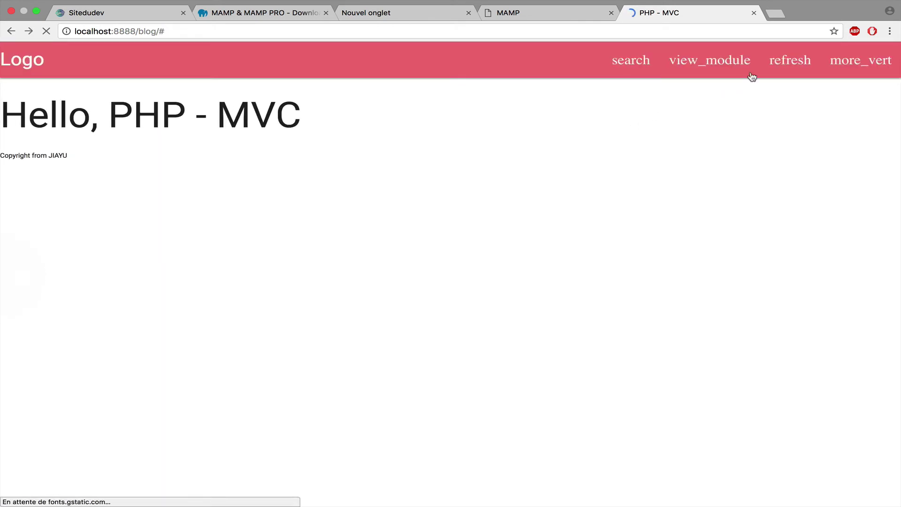
left_click(793, 60)
scroll(656, 154, "left", 3)
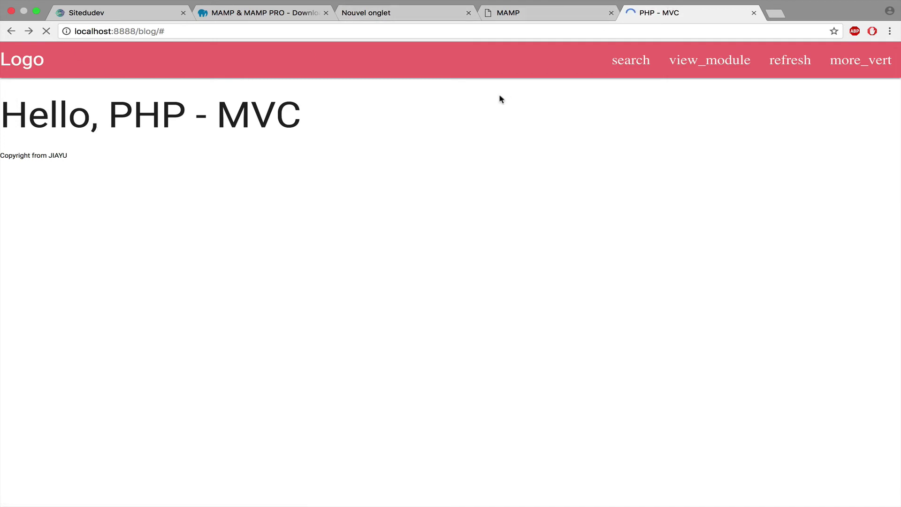
left_click(534, 17)
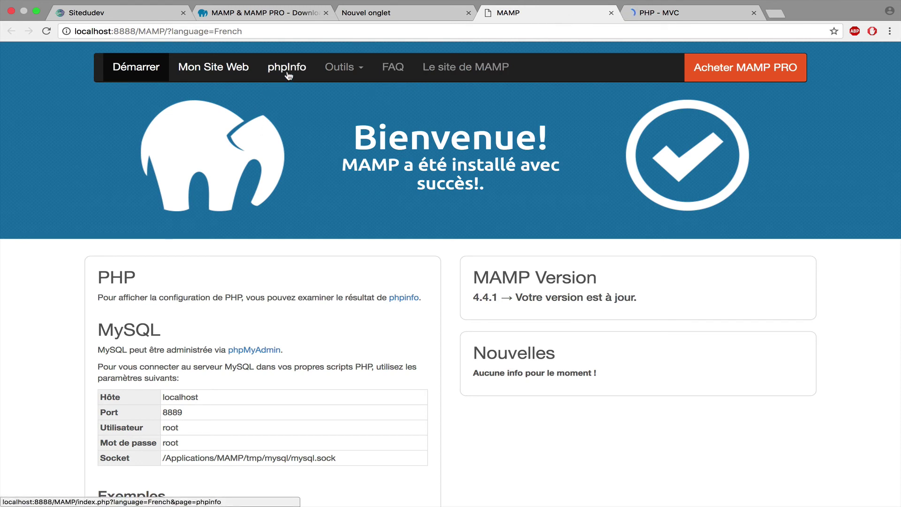
left_click(635, 14)
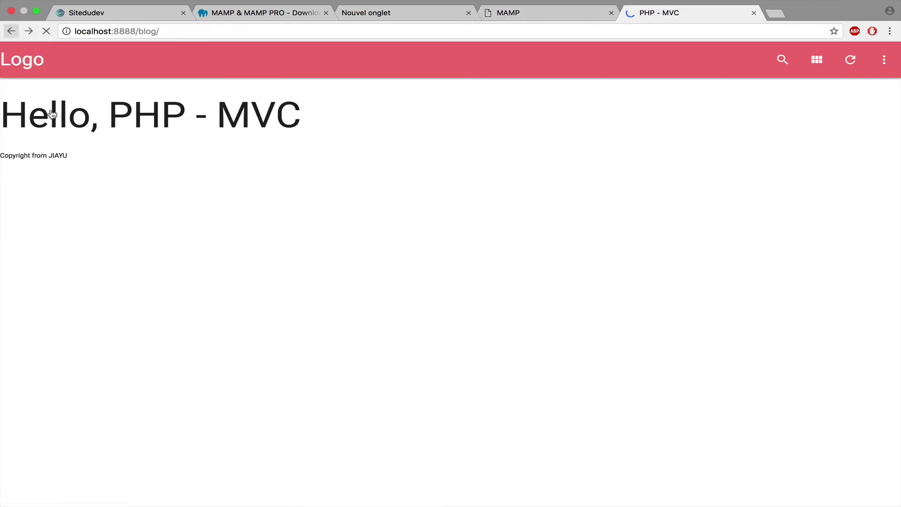
left_click(10, 31)
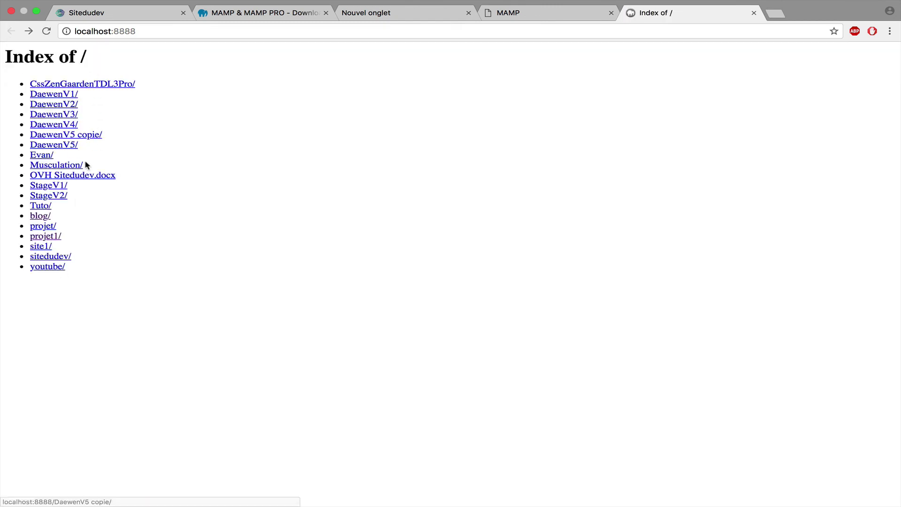
- View the CssZenGaardenTDL3Pro site through to its end and go back to the localhost:8888 index
left_click(90, 85)
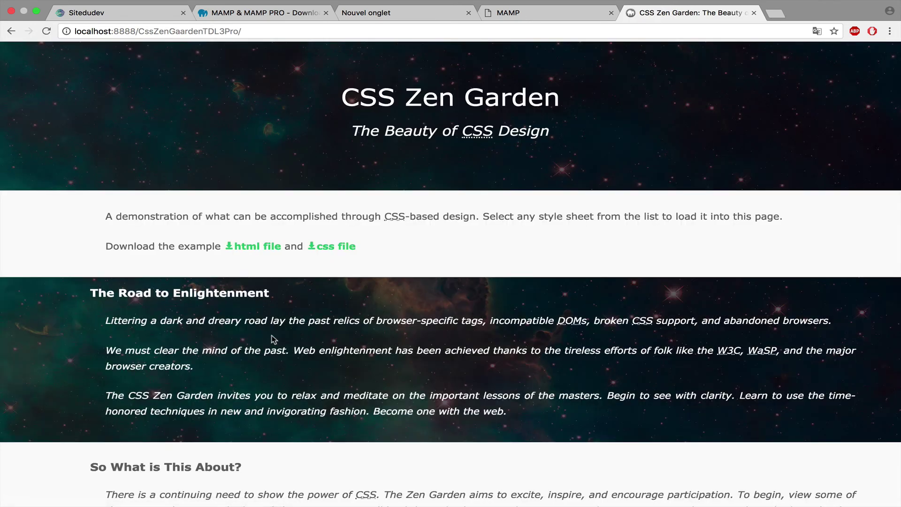
scroll(274, 339, "down", 20)
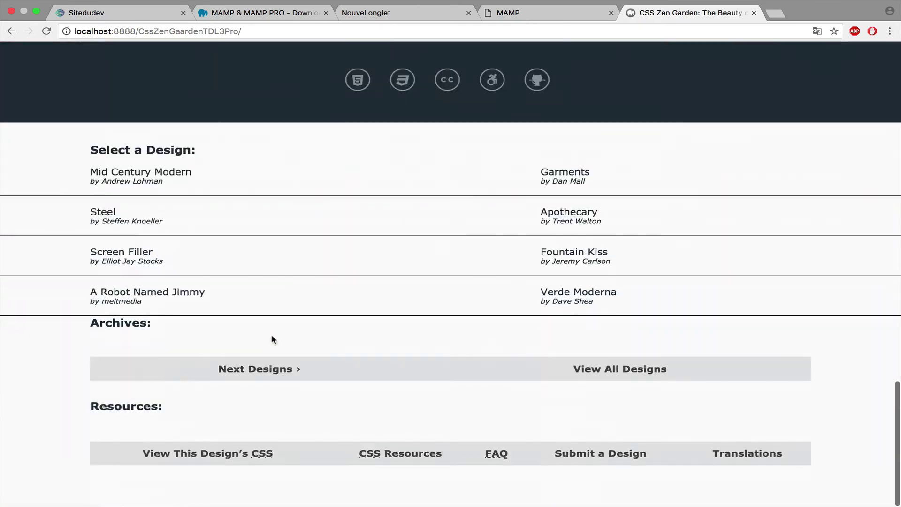
scroll(274, 339, "up", 20)
key("super+bracketleft")
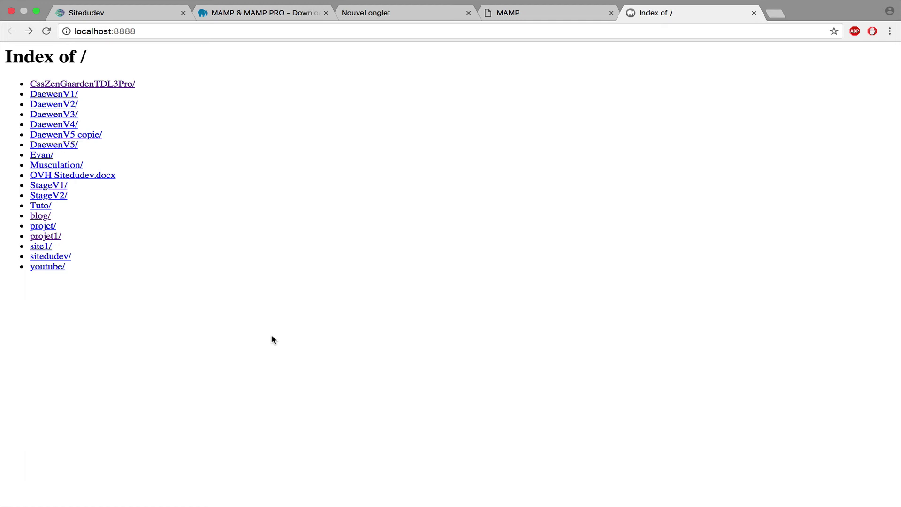
- Open phpMyAdmin from the MAMP start page's tools and display the list of databases
left_click(485, 17)
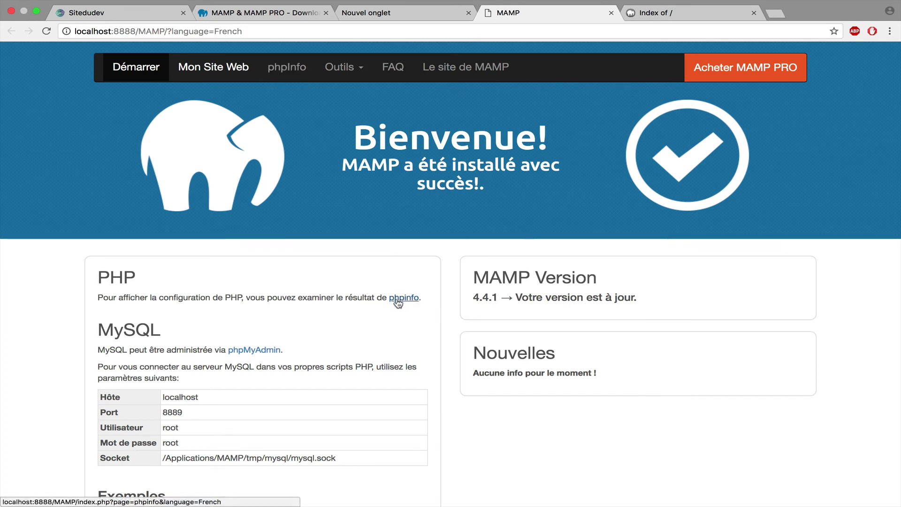
left_click(345, 70)
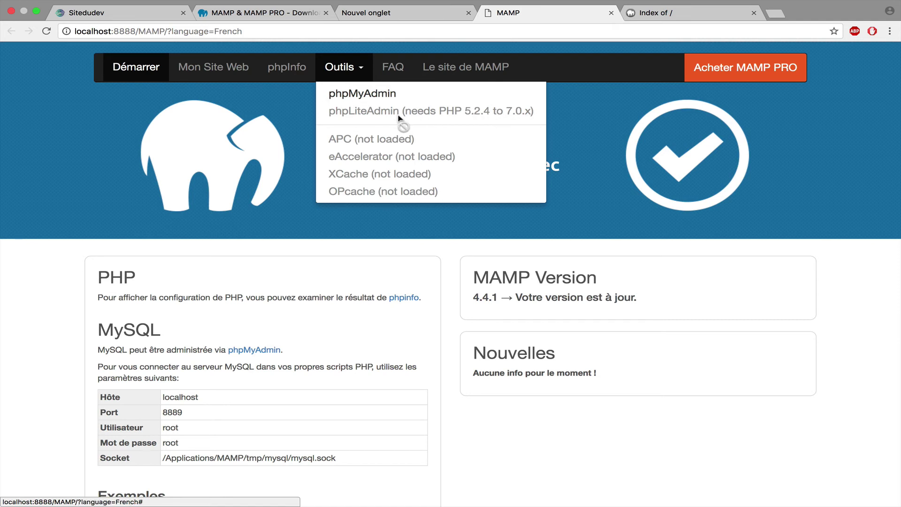
left_click(376, 95)
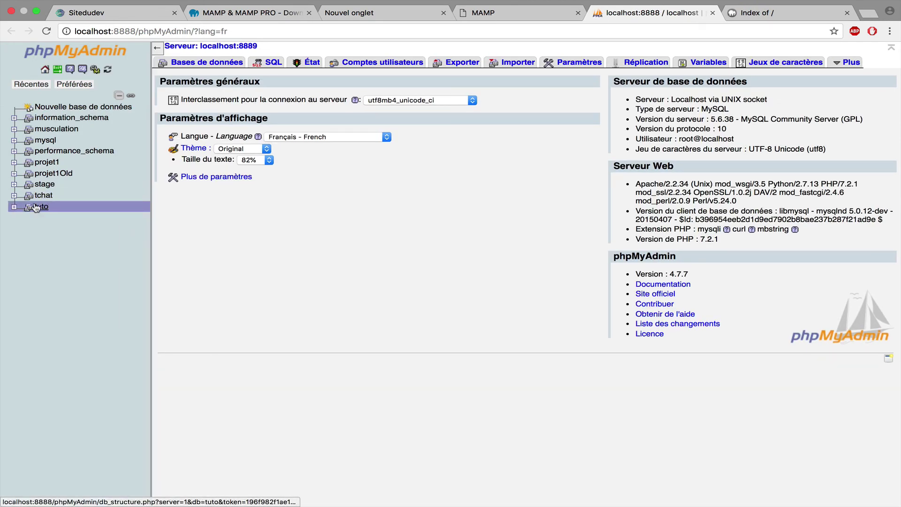
left_click(212, 65)
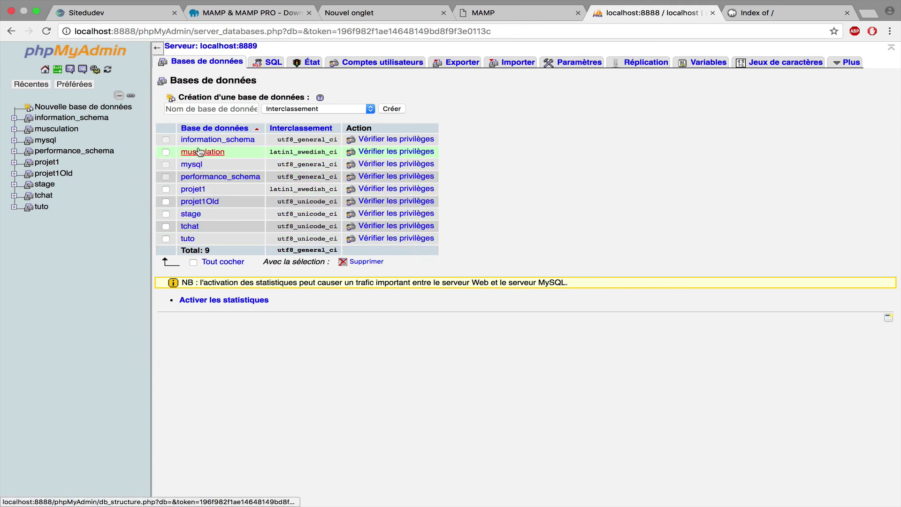
- Open the tuto database and view the user table's structure and its rows
left_click(37, 210)
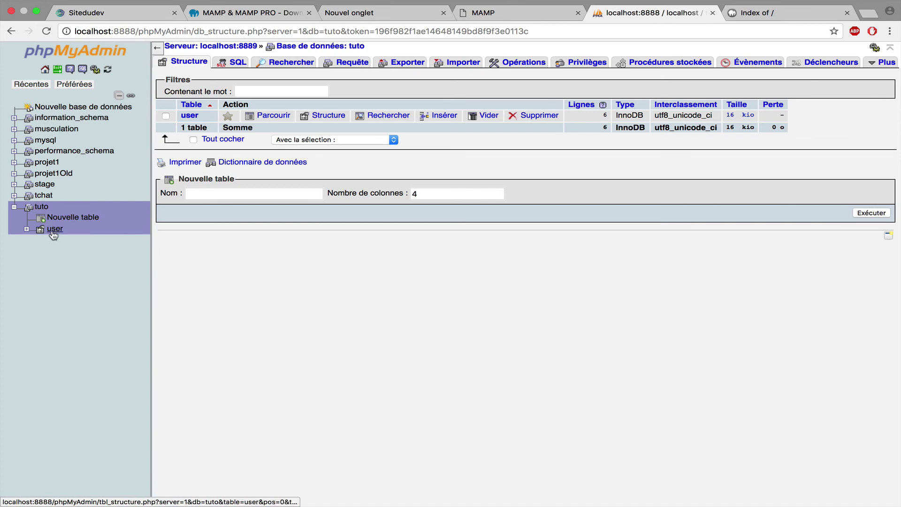
left_click(54, 232)
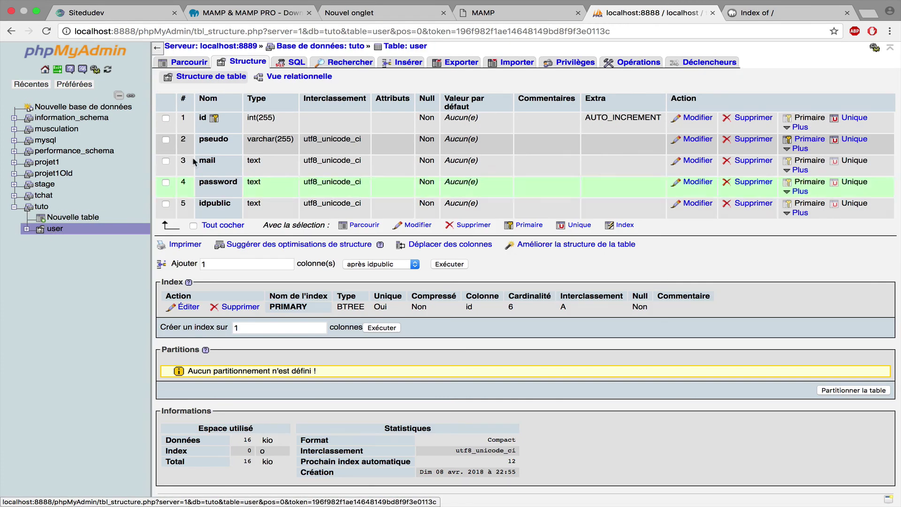
left_click(188, 62)
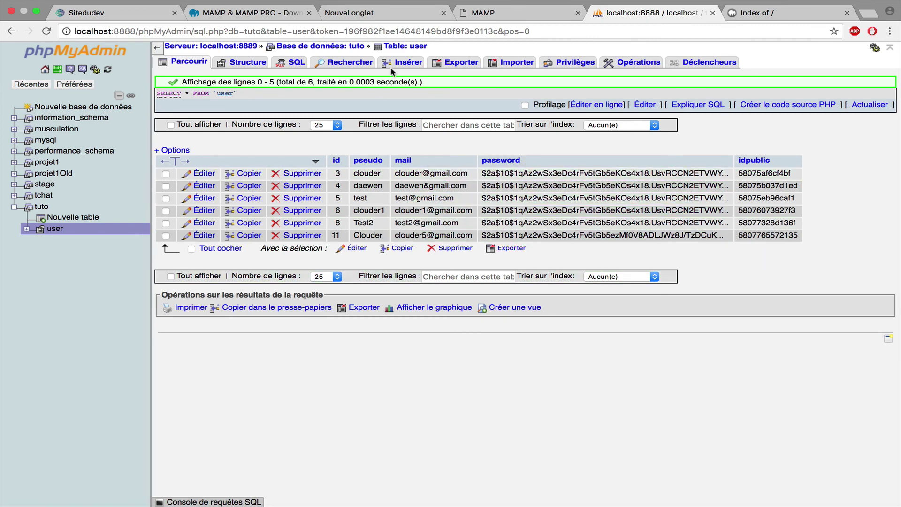
- Close the phpMyAdmin tab and switch back to the MAMP application
left_click(489, 12)
left_click(712, 13)
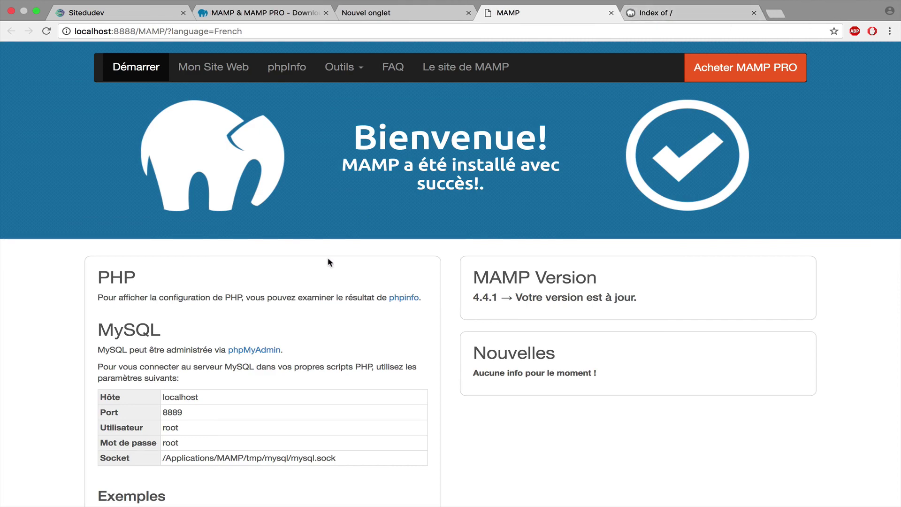
key("ctrl+Left")
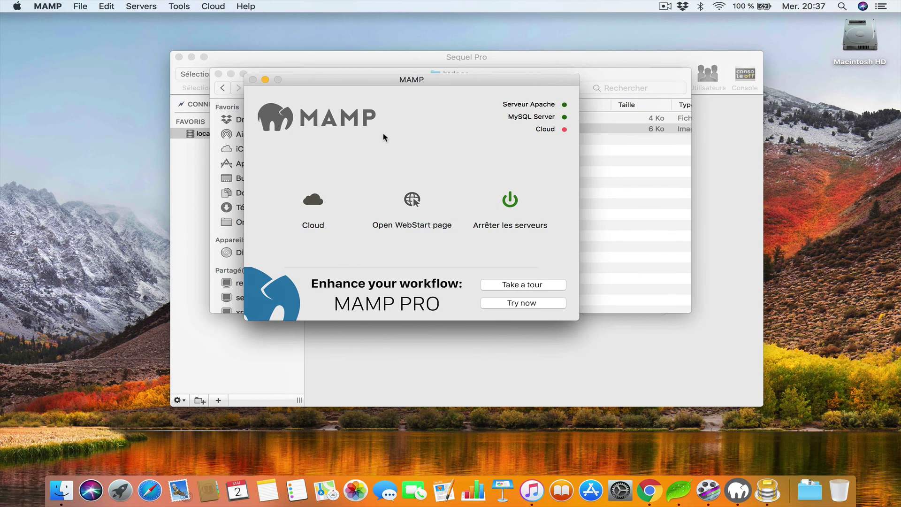
- Switch to Finder, view the contents of the Site folder in Documents, and minimize the Finder window
left_click(603, 88)
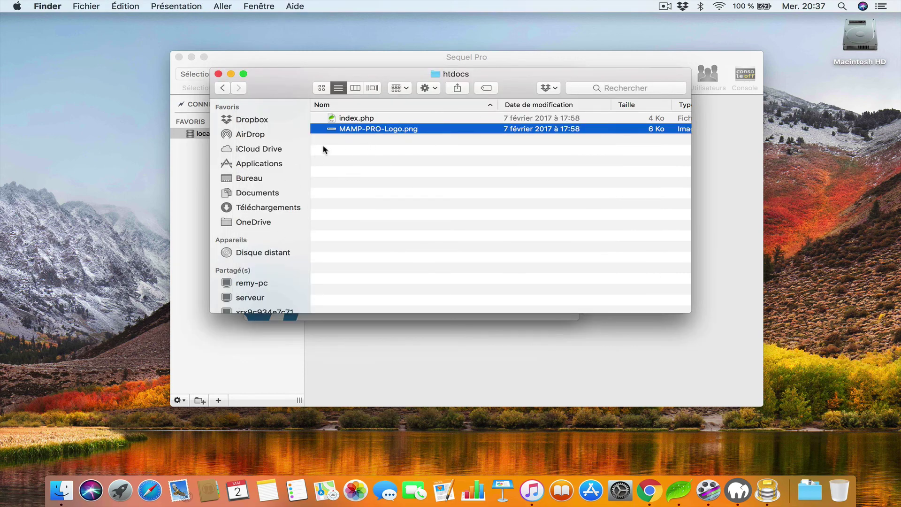
left_click(274, 192)
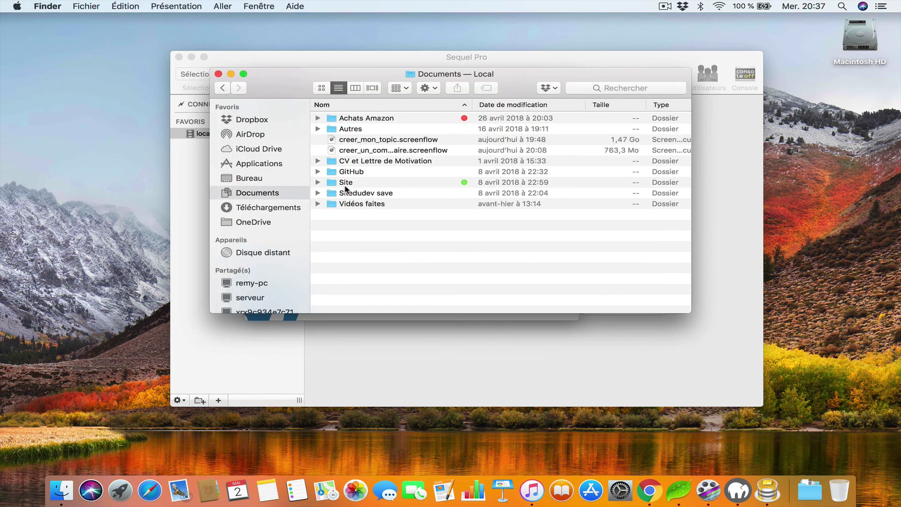
double_click(345, 185)
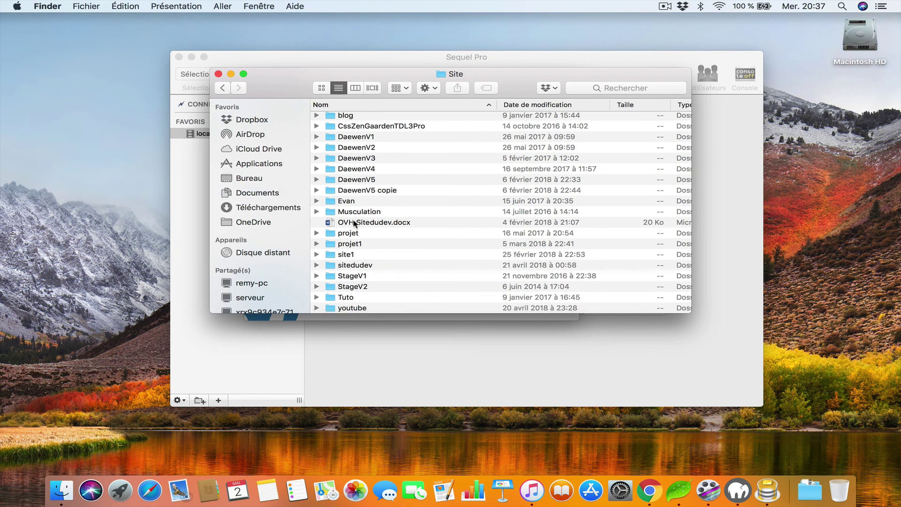
left_click(231, 75)
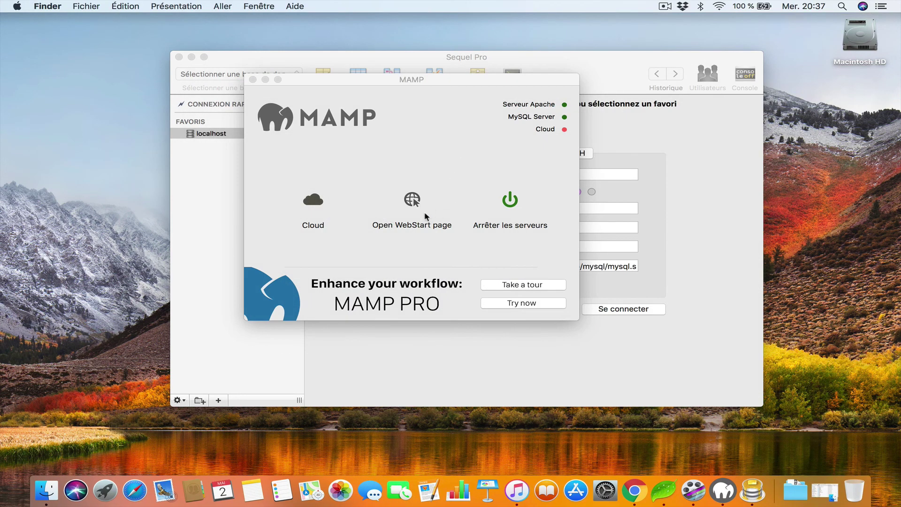
- Open the MAMP start page in the browser and follow its link to the official MAMP website
left_click(405, 198)
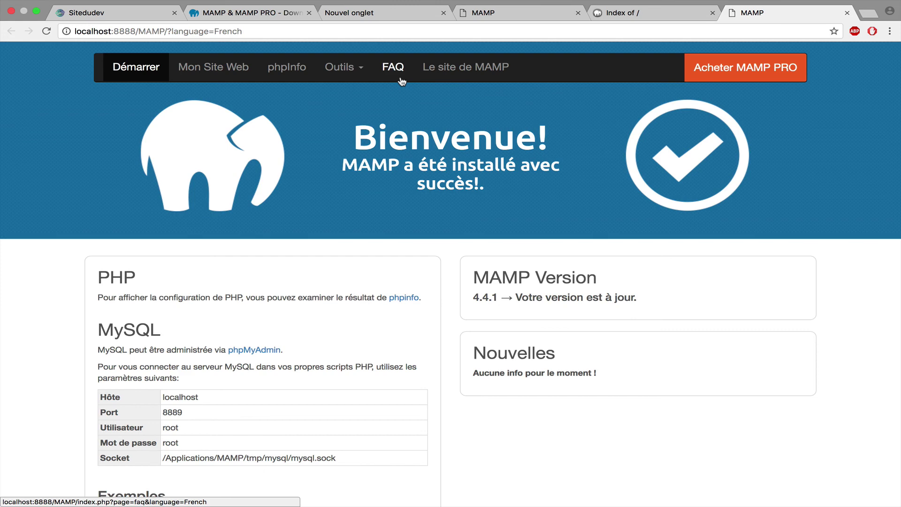
left_click(249, 18)
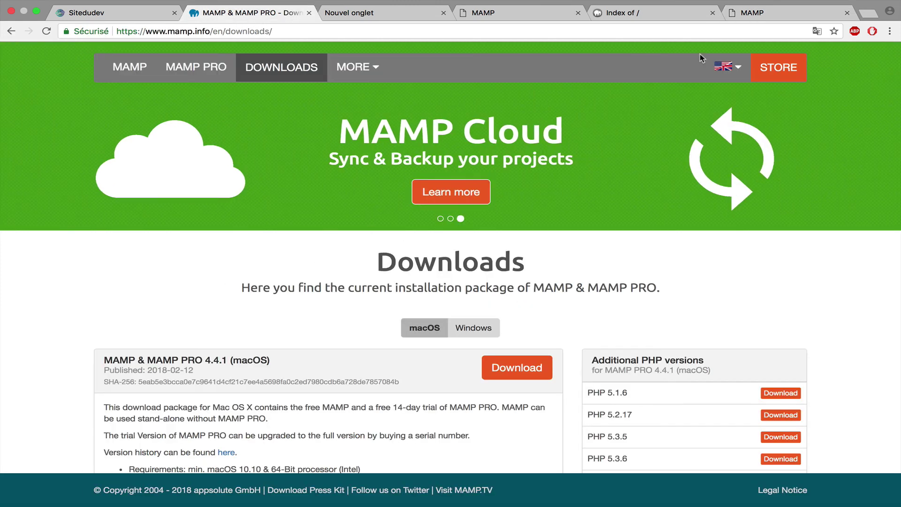
left_click(742, 19)
left_click(462, 74)
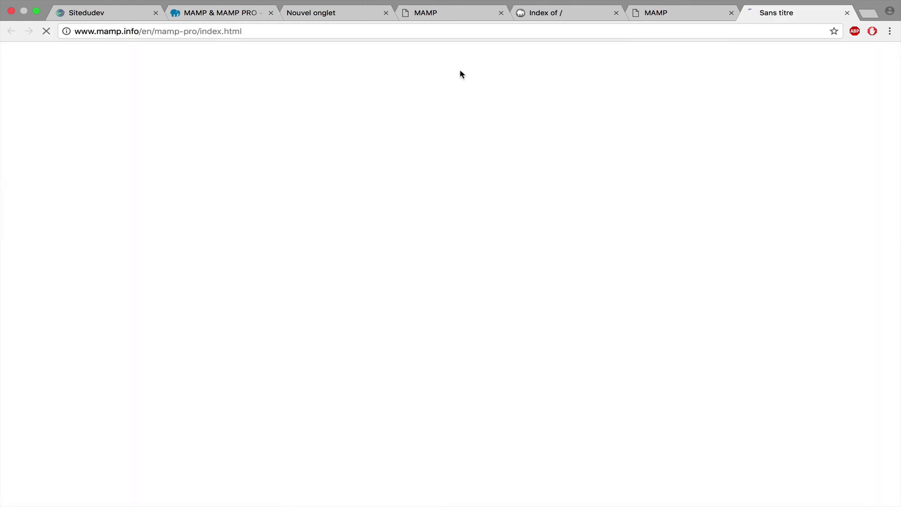
- View the MAMP downloads page and look over the MySQL connection parameters on the local MAMP start page
left_click(218, 19)
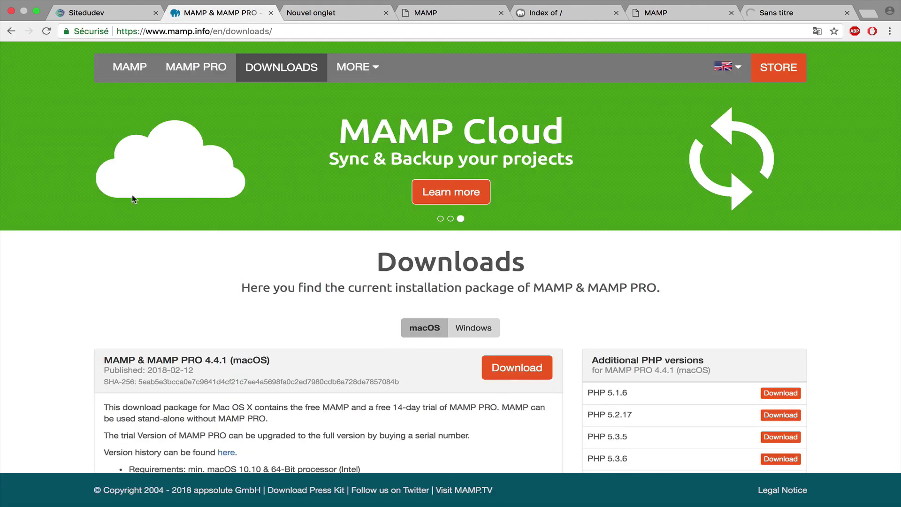
left_click(655, 14)
scroll(261, 358, "down", 3)
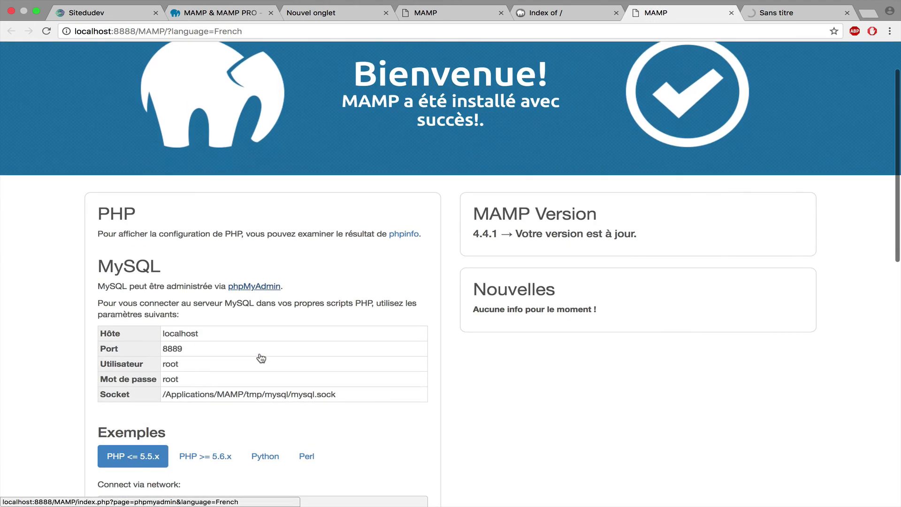
scroll(261, 359, "up", 3)
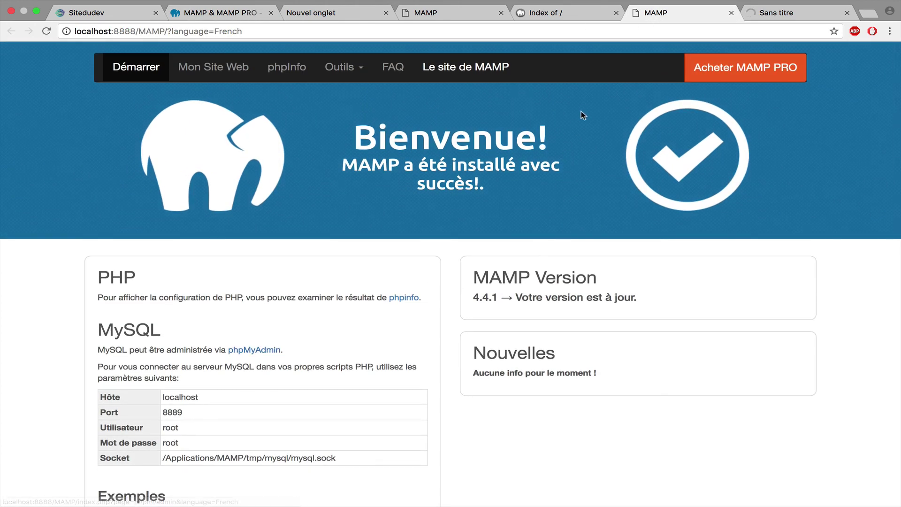
- View the localhost:8888 index and the MAMP PRO web page, and close the MAMP PRO tab
left_click(562, 19)
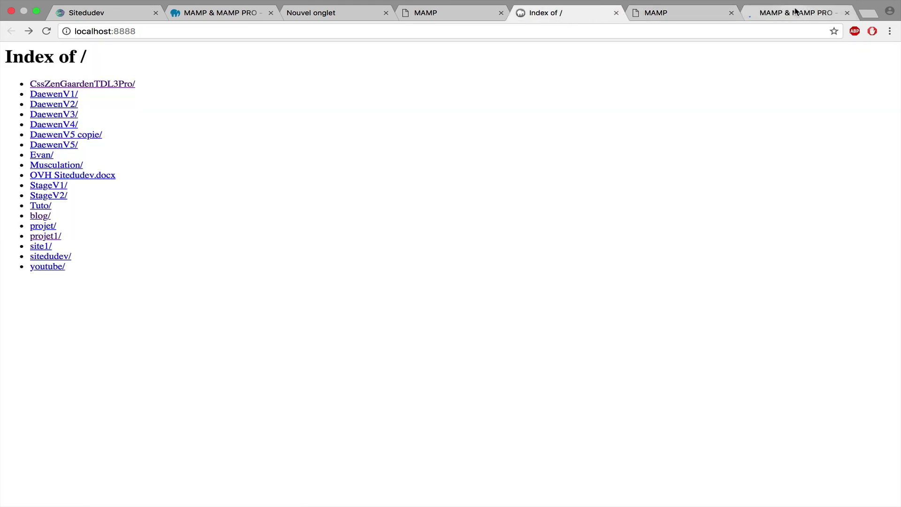
left_click(840, 21)
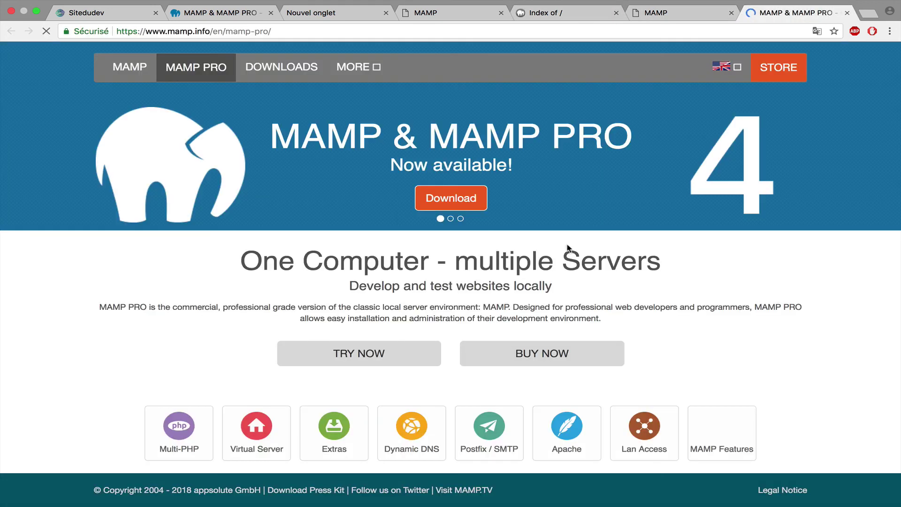
left_click(845, 14)
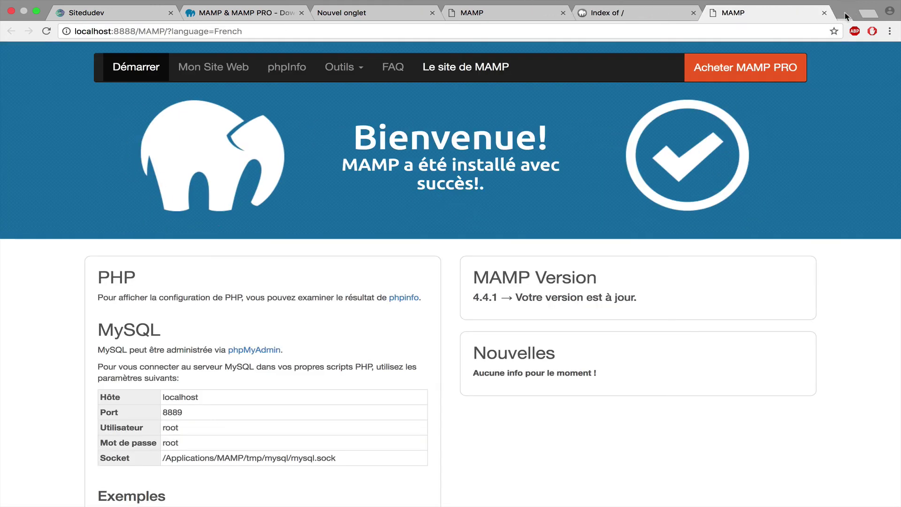